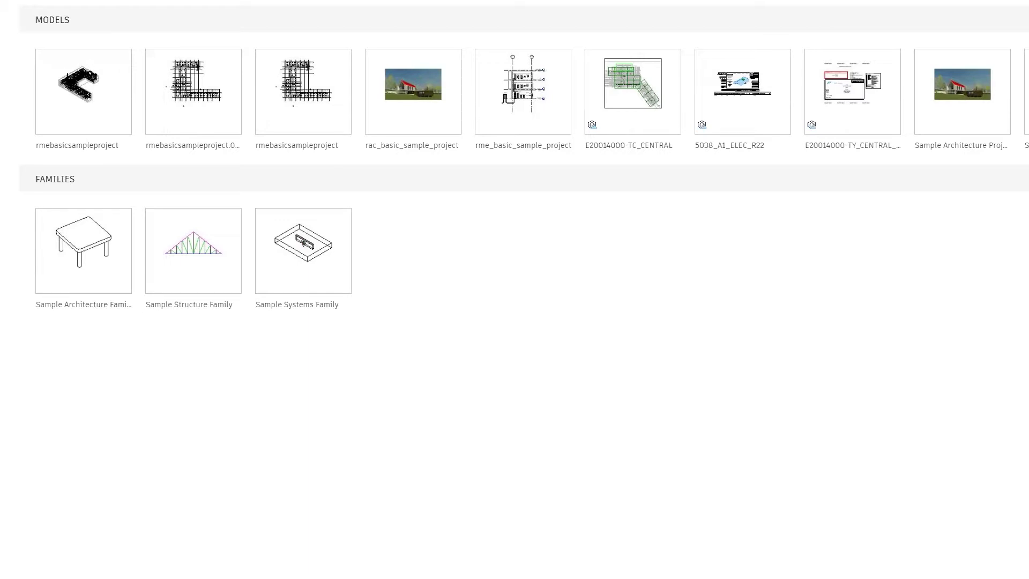
- Open rmebasicsampleproject.rvt from the Revit MEP sample folder
key(ctrl+o)
click(433, 191)
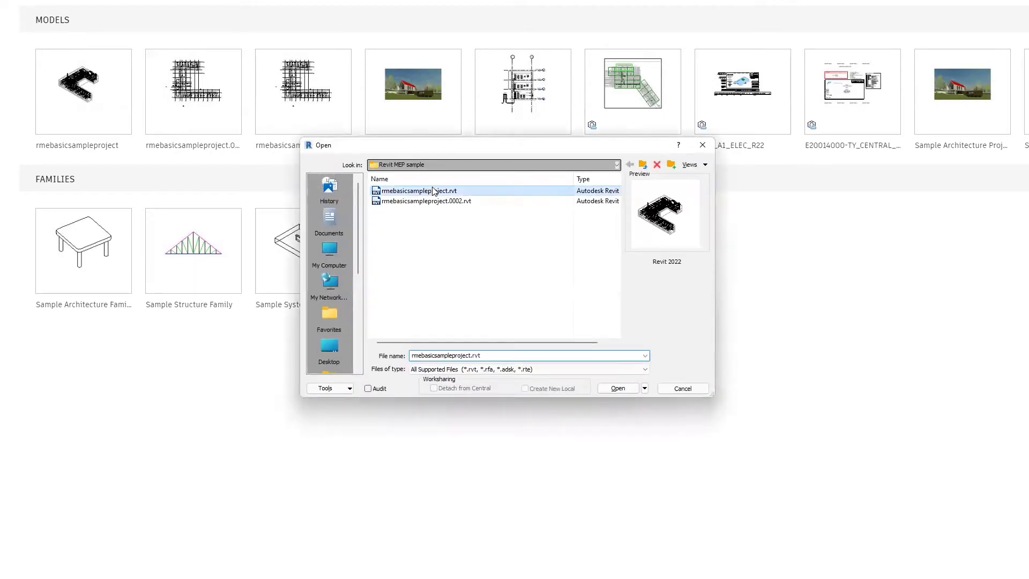
click(618, 388)
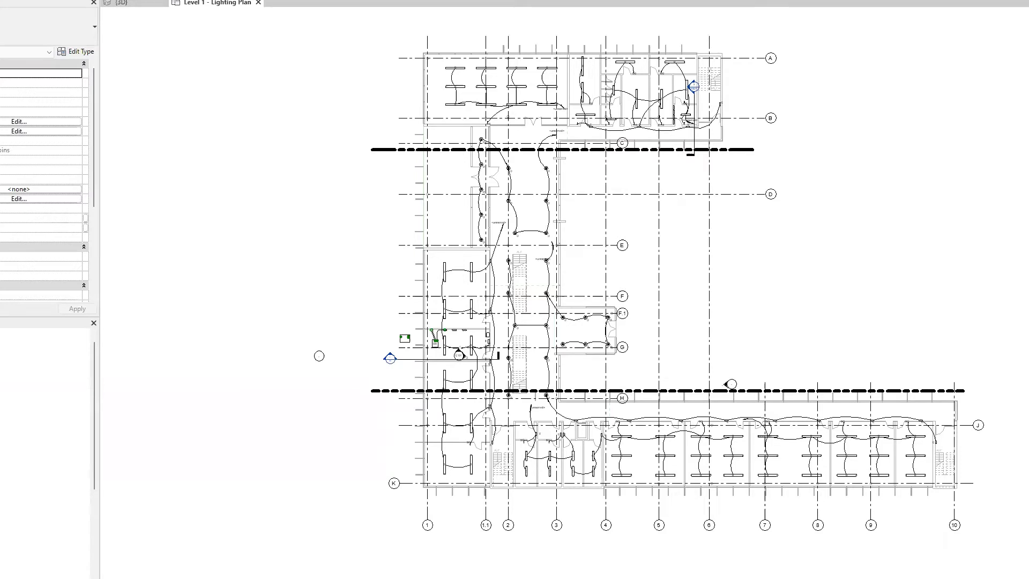
- Turn on the System Browser from the User Interface list and expand its Mechanical group
click(790, 2)
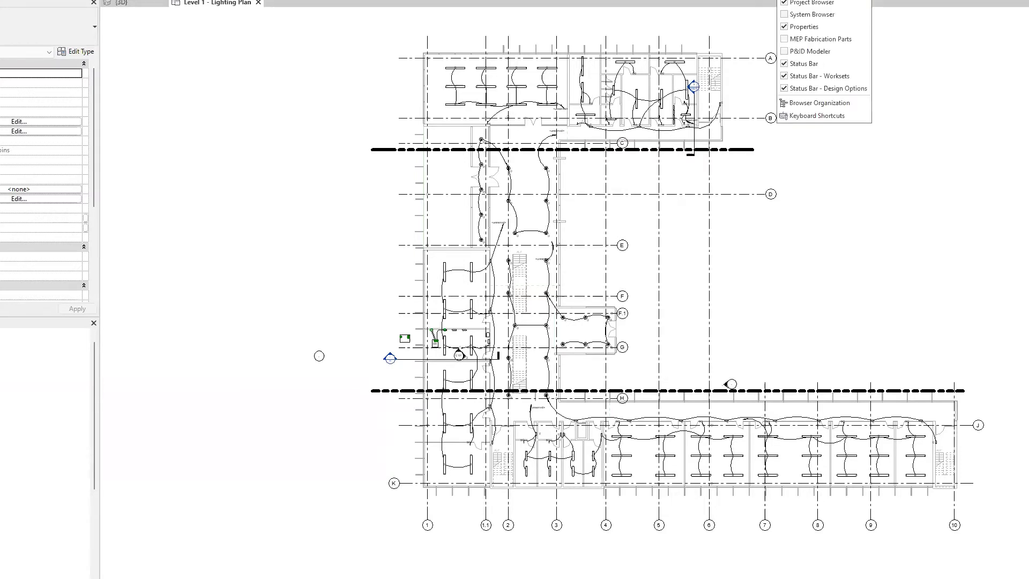
click(786, 14)
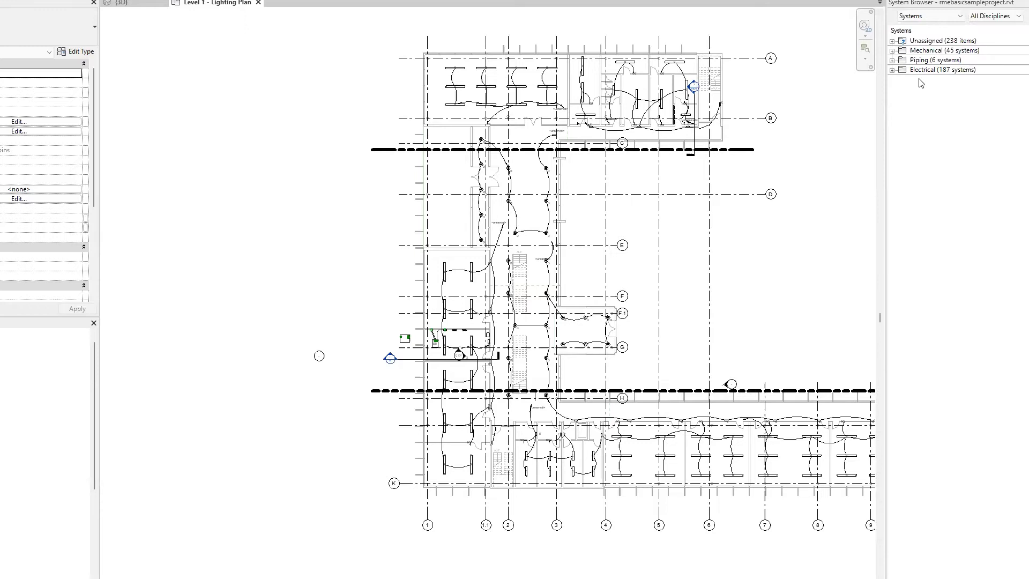
click(892, 52)
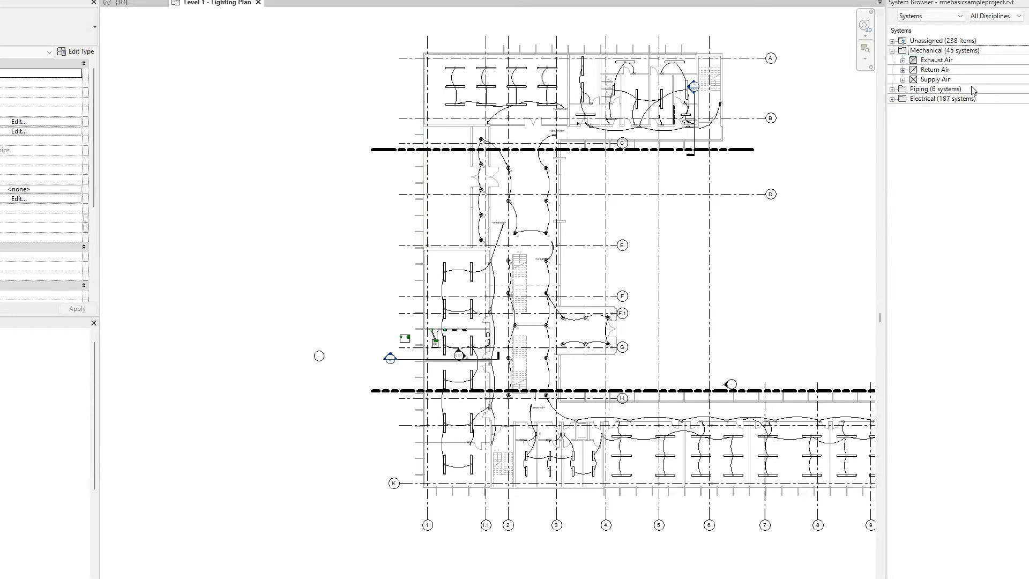
- Expand Piping to list its six systems and select Domestic Hot Water 1
click(973, 91)
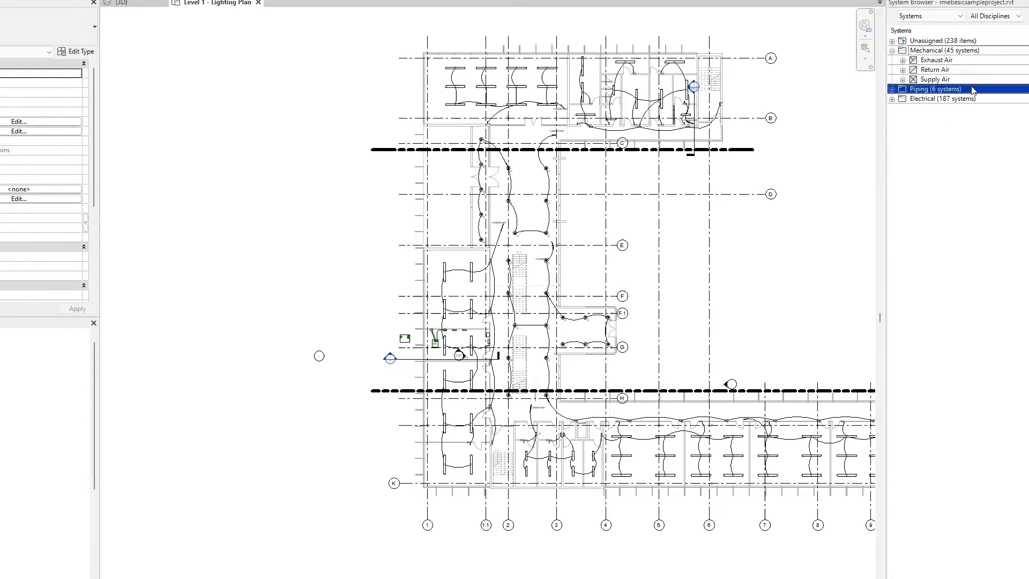
click(936, 80)
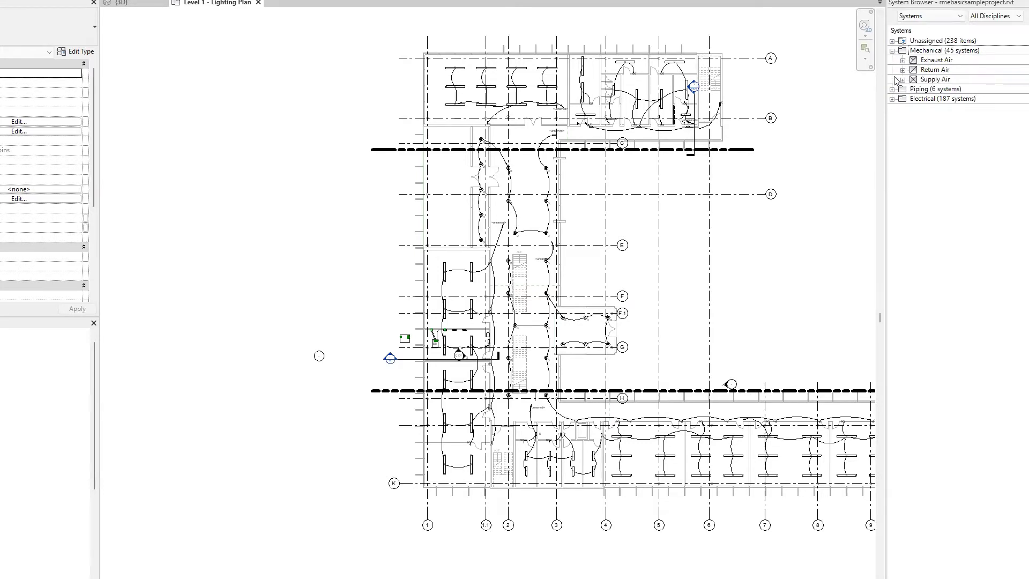
click(892, 89)
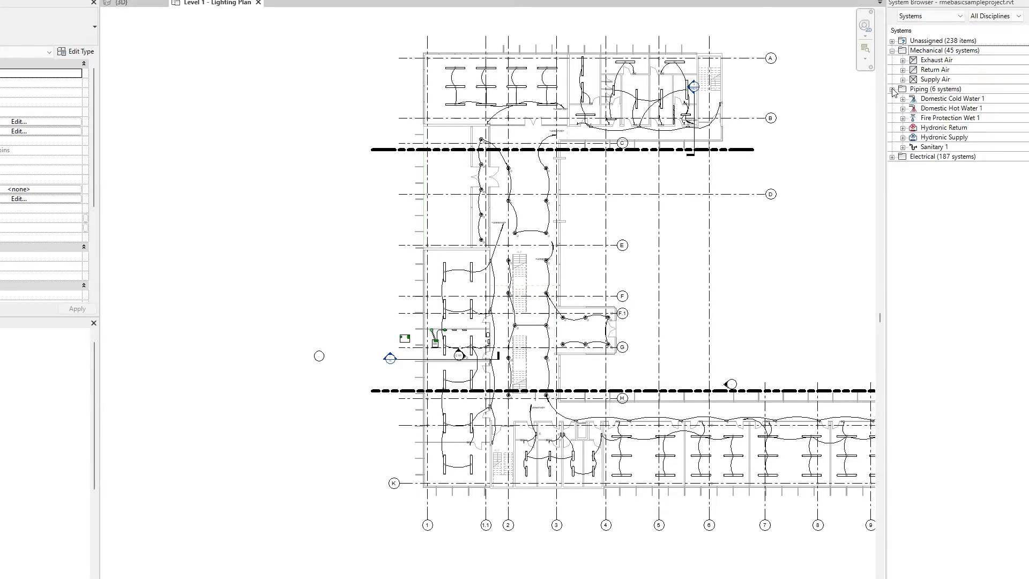
click(949, 109)
click(905, 171)
- Expand Electrical > Power and preview several unnamed circuits in the plan
click(892, 157)
click(903, 166)
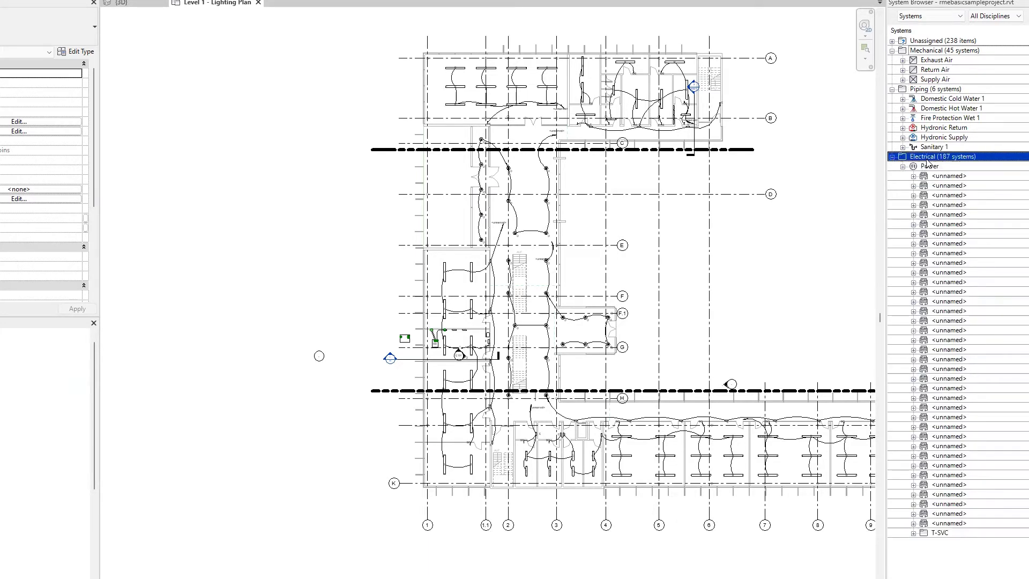
click(936, 178)
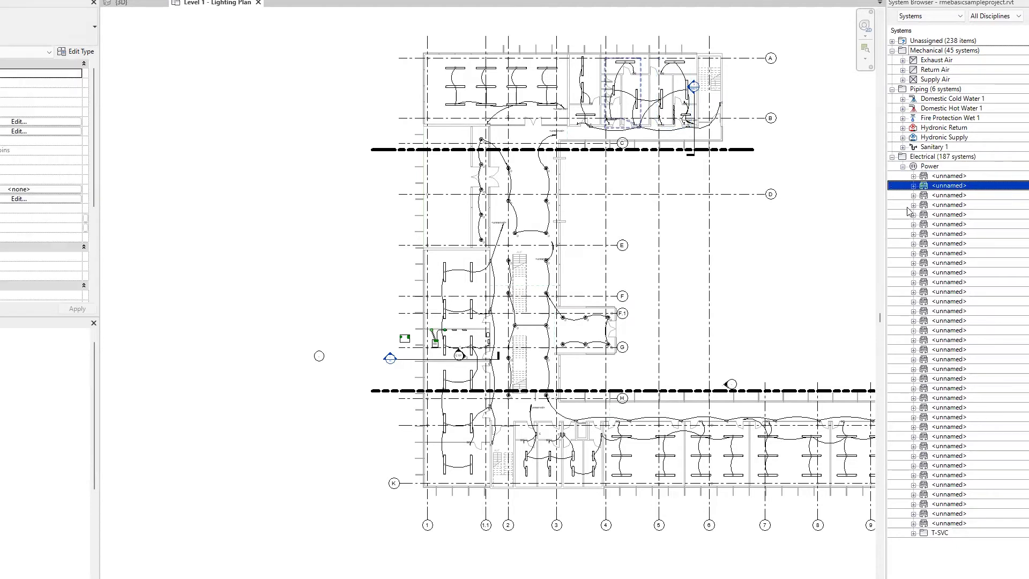
click(914, 197)
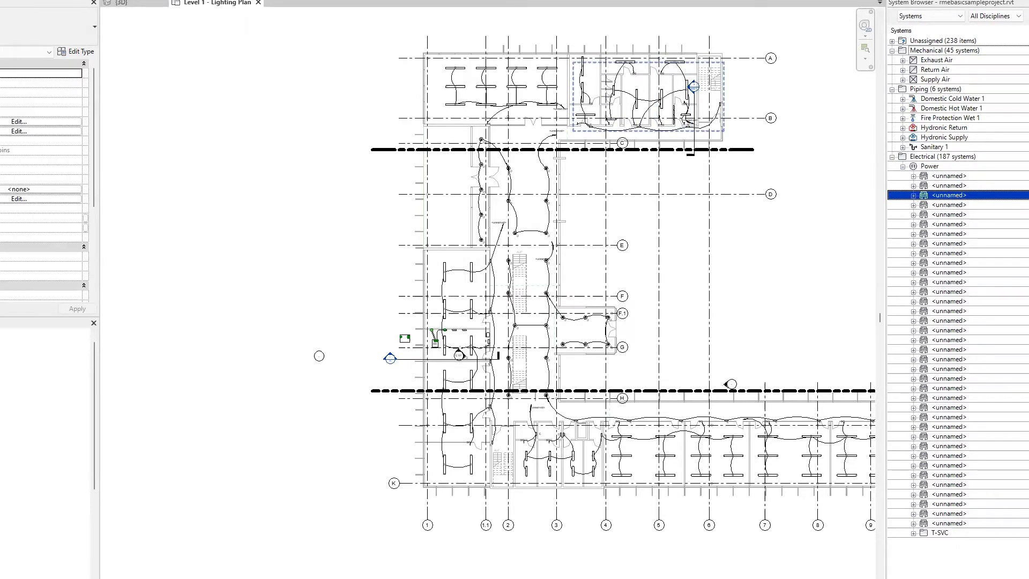
key(Down)
key(Down)
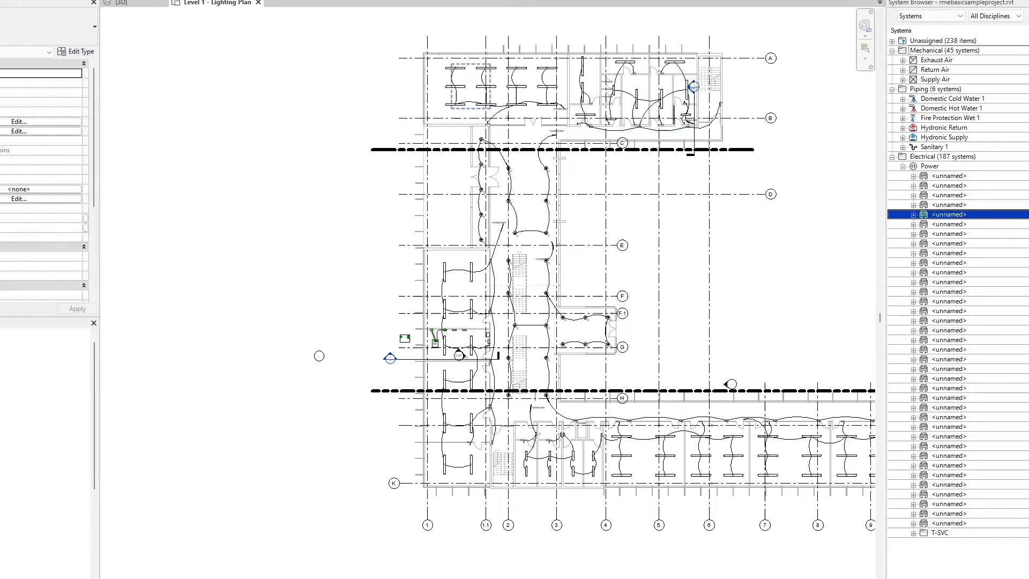
click(1021, 84)
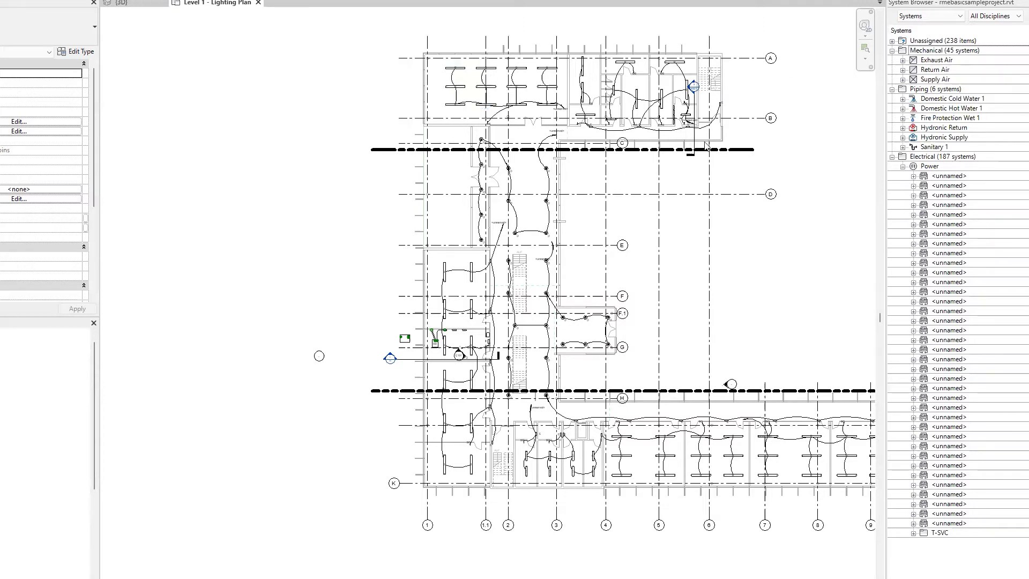
click(893, 42)
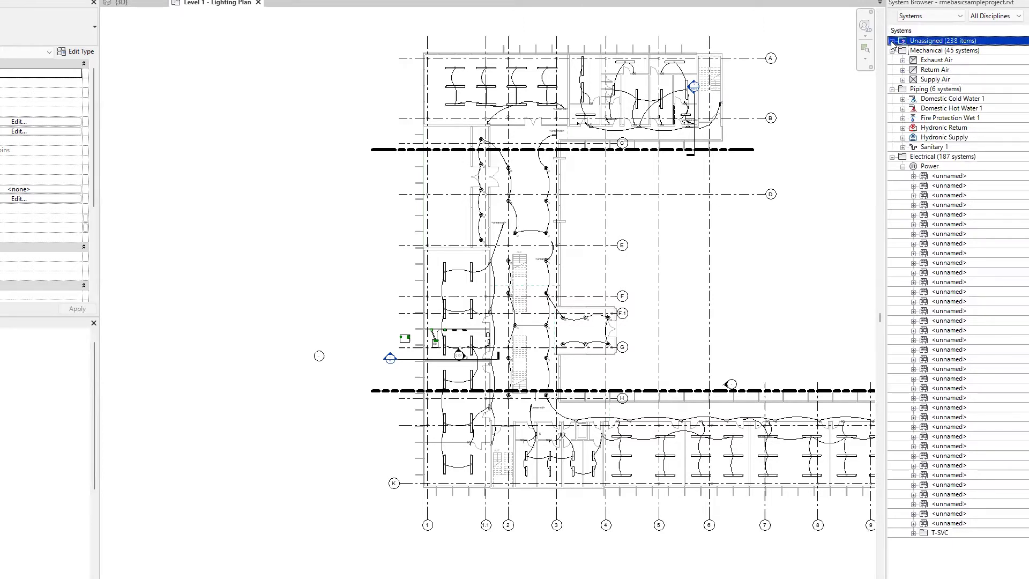
- Expand Unassigned to show its Mechanical air systems and Piping items
click(892, 42)
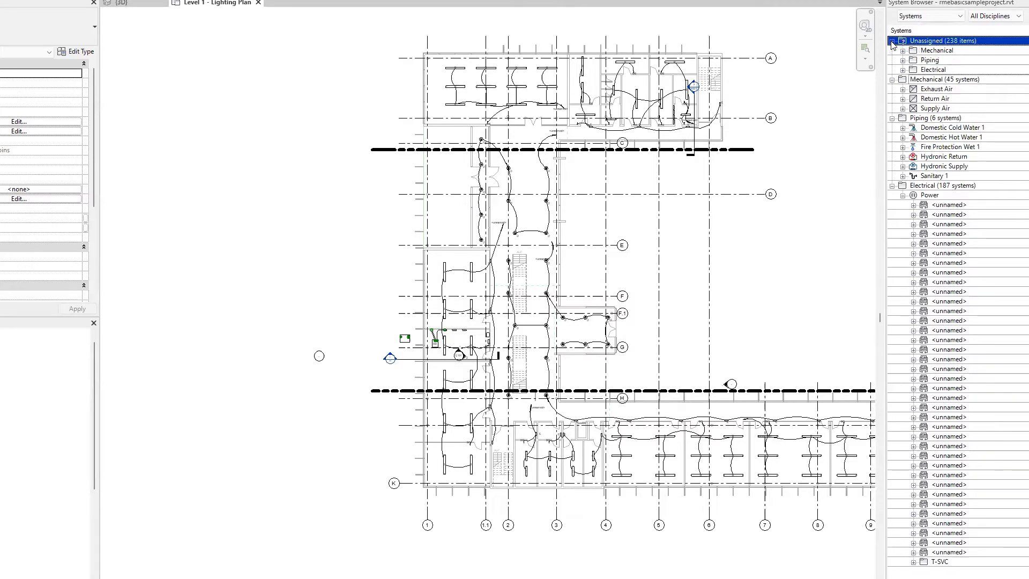
click(899, 50)
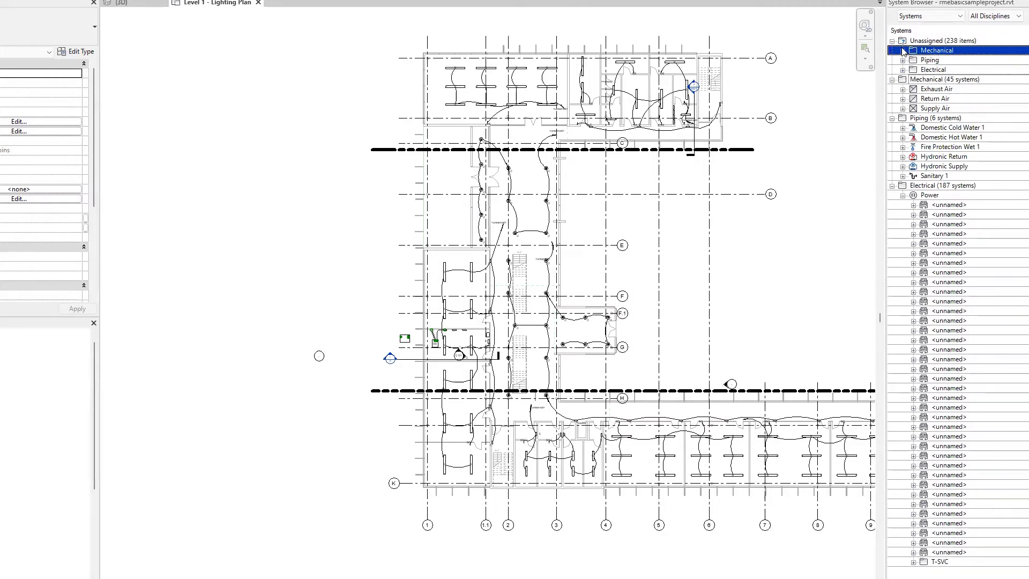
click(904, 51)
click(905, 52)
click(903, 50)
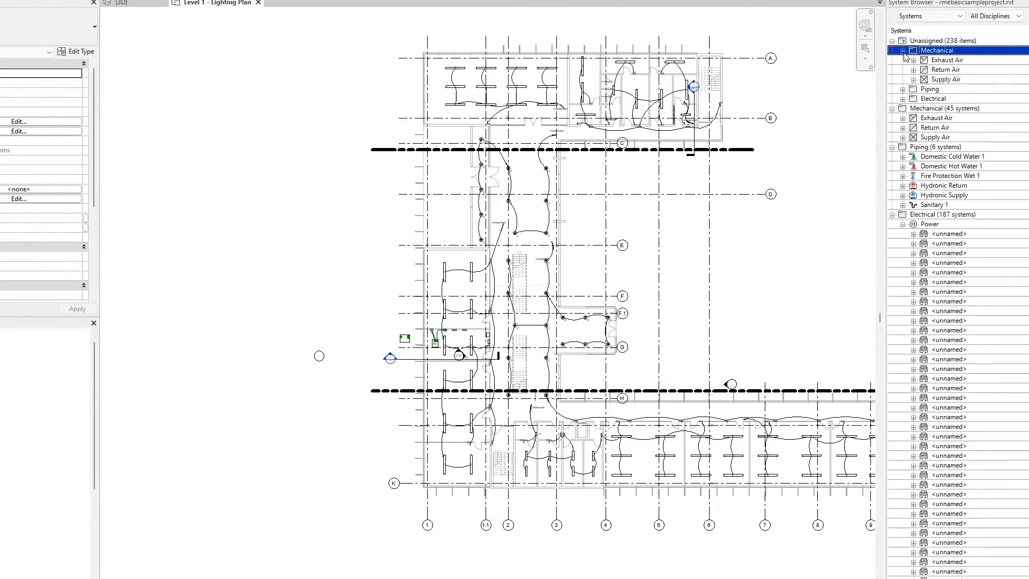
click(903, 90)
- Expand Unassigned Electrical > Power and select a recessed light, then the first duplex receptacle
click(903, 138)
click(903, 138)
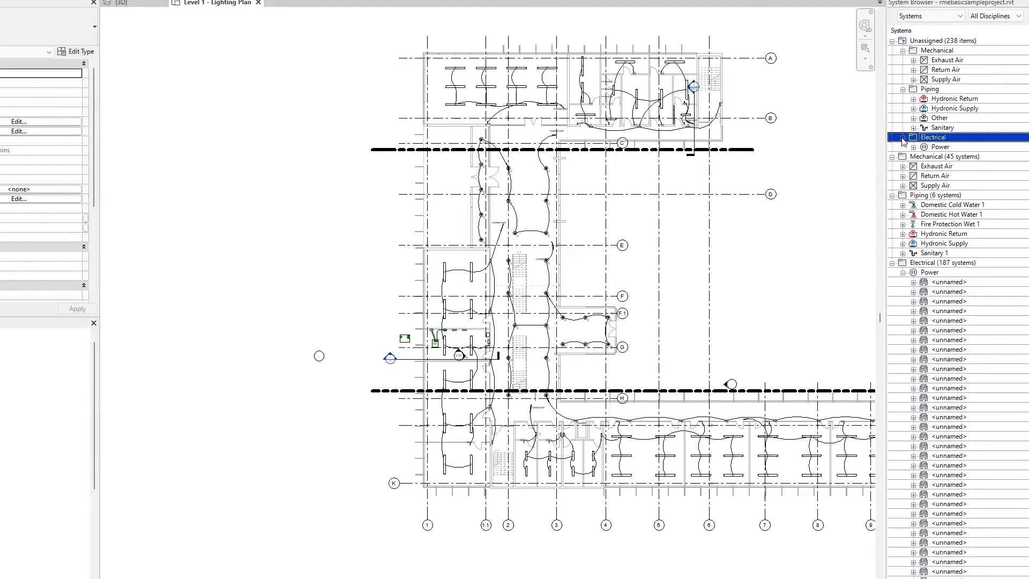
click(916, 148)
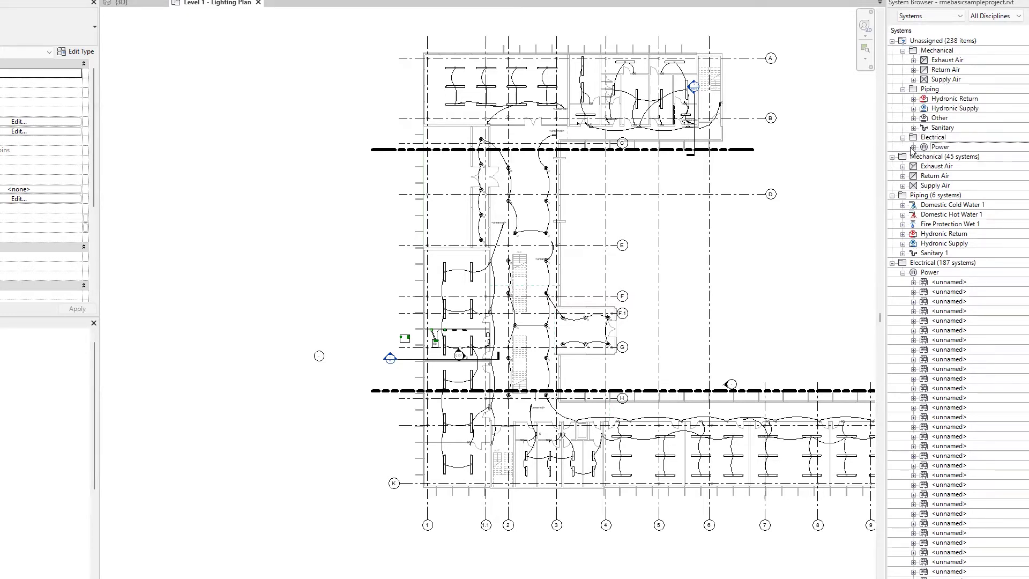
click(914, 148)
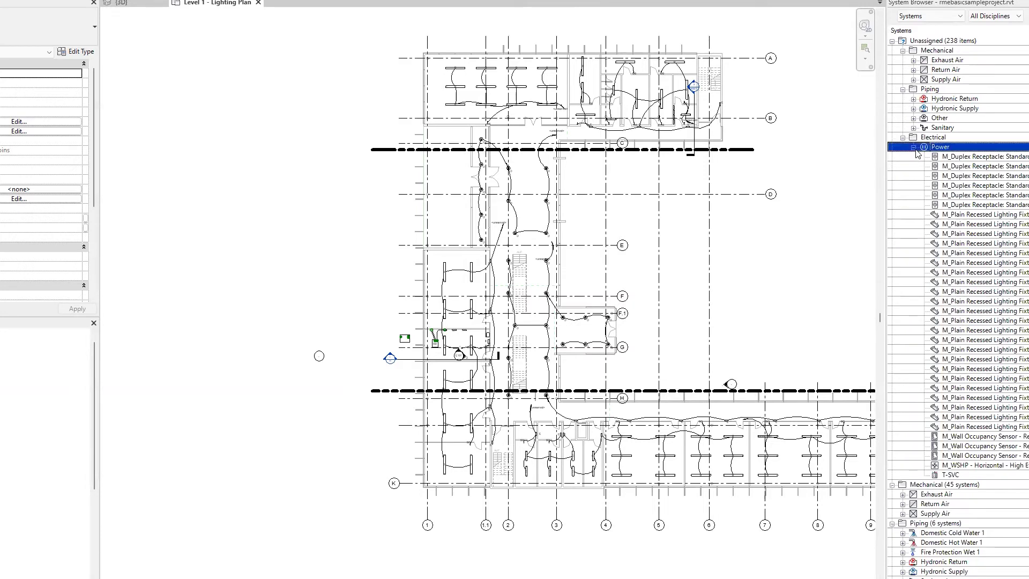
click(953, 284)
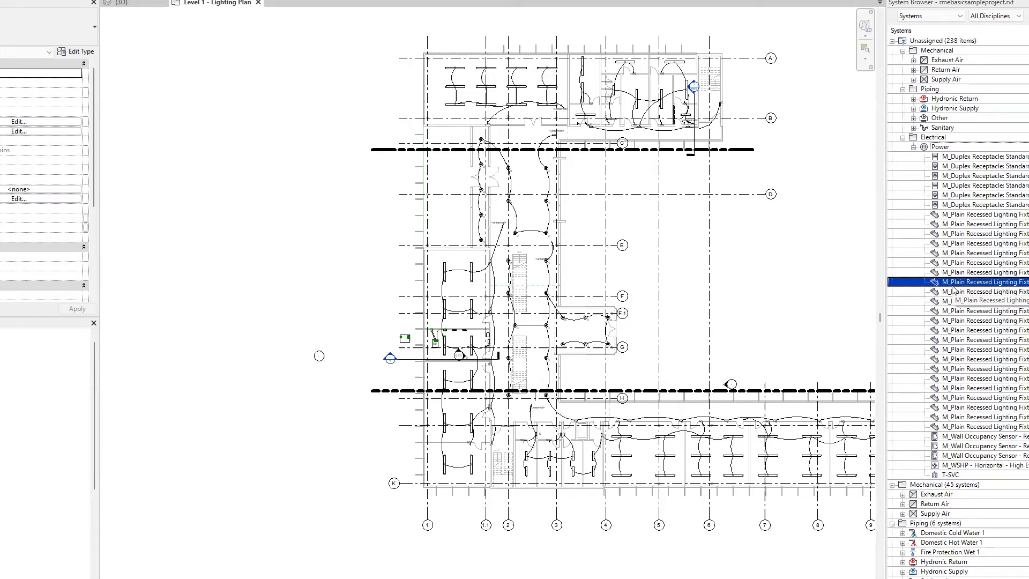
click(952, 159)
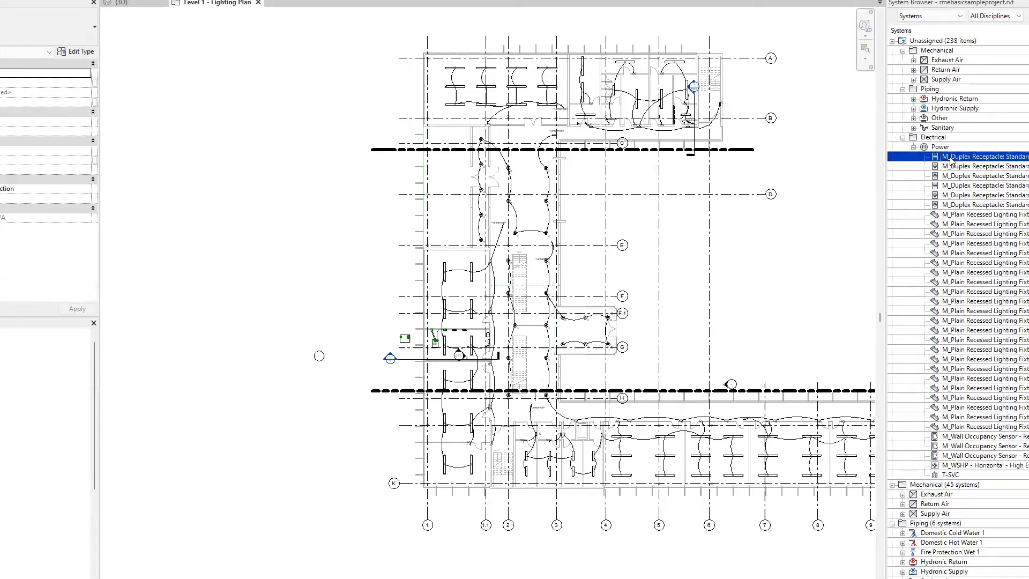
- Locate the duplex receptacle in a view, dismissing the no-good-view notice and Show Element(s) dialog
right_click(951, 159)
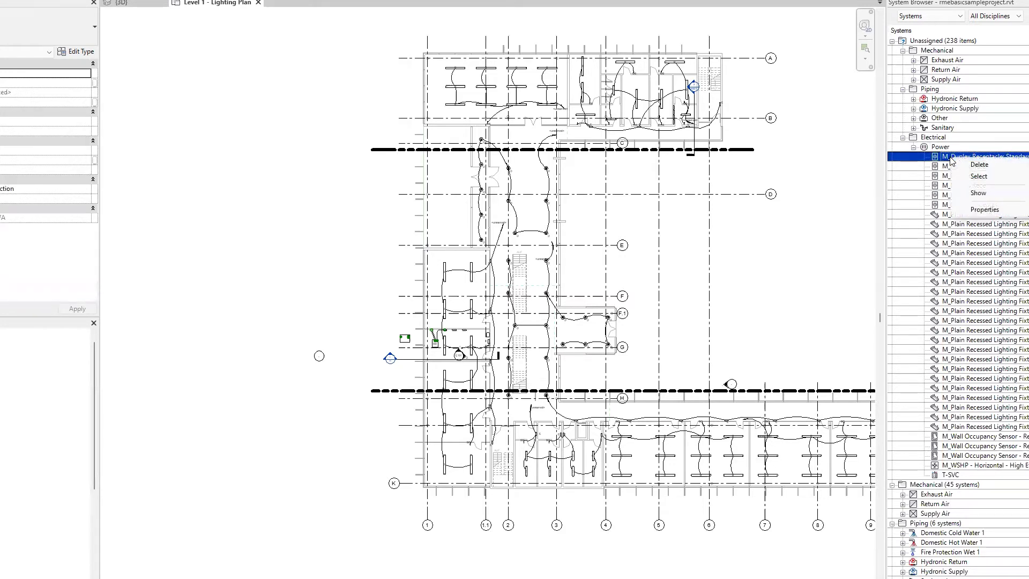
click(978, 192)
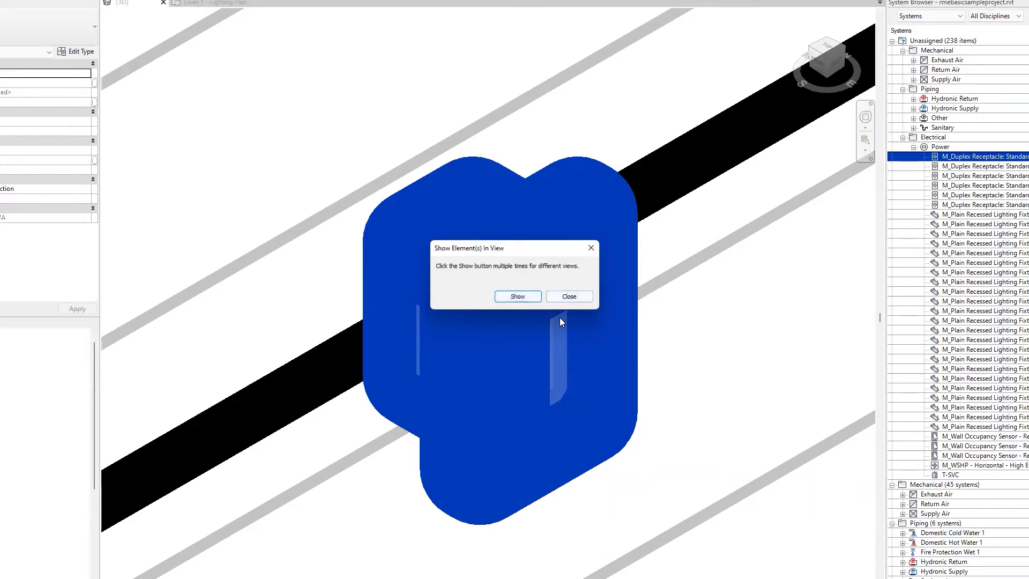
click(517, 298)
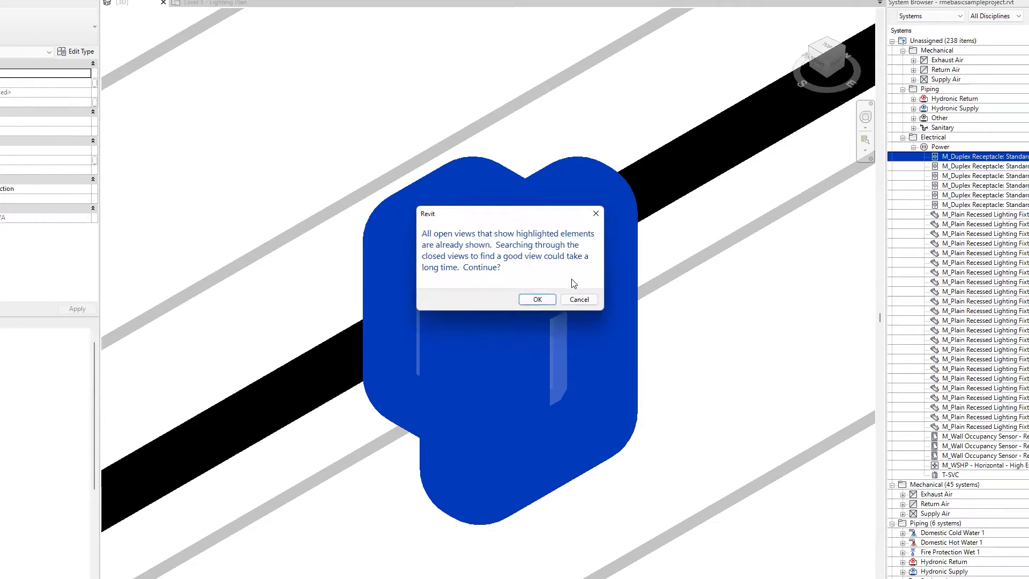
click(576, 300)
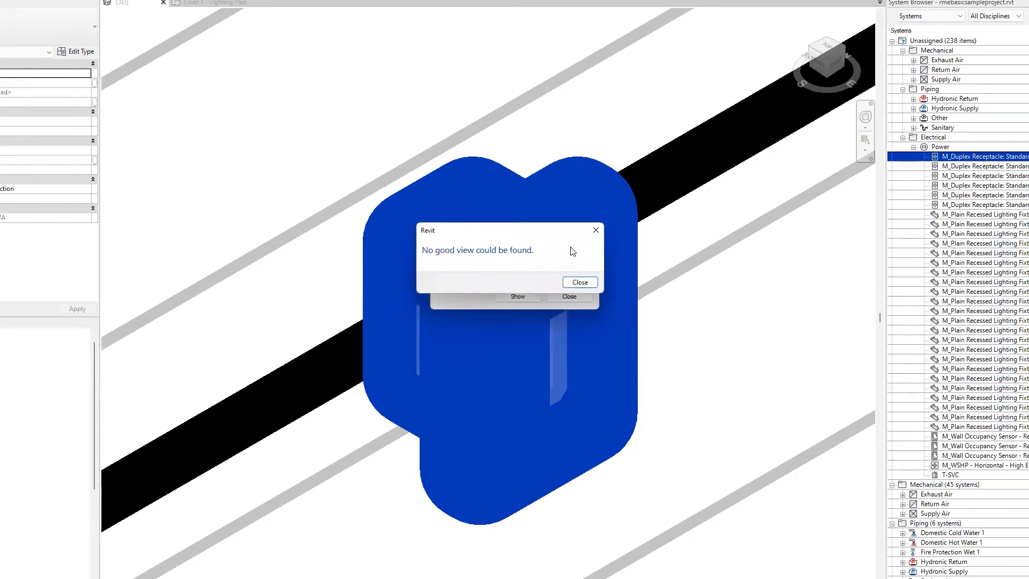
click(578, 283)
click(578, 293)
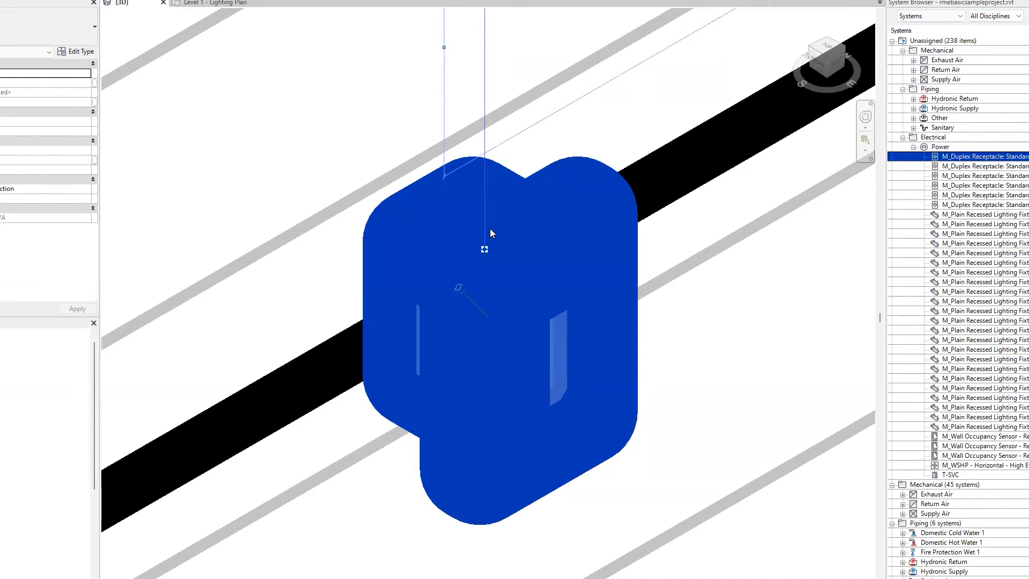
- Return to the Level 1 - Lighting Plan view
scroll(490, 228, down, 10)
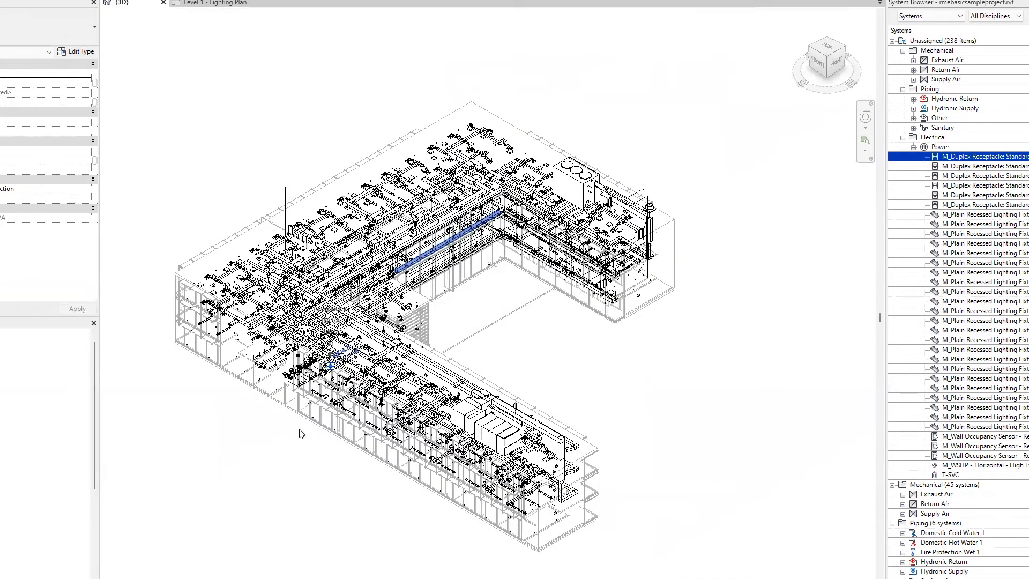
scroll(300, 433, up, 1)
scroll(322, 386, up, 1)
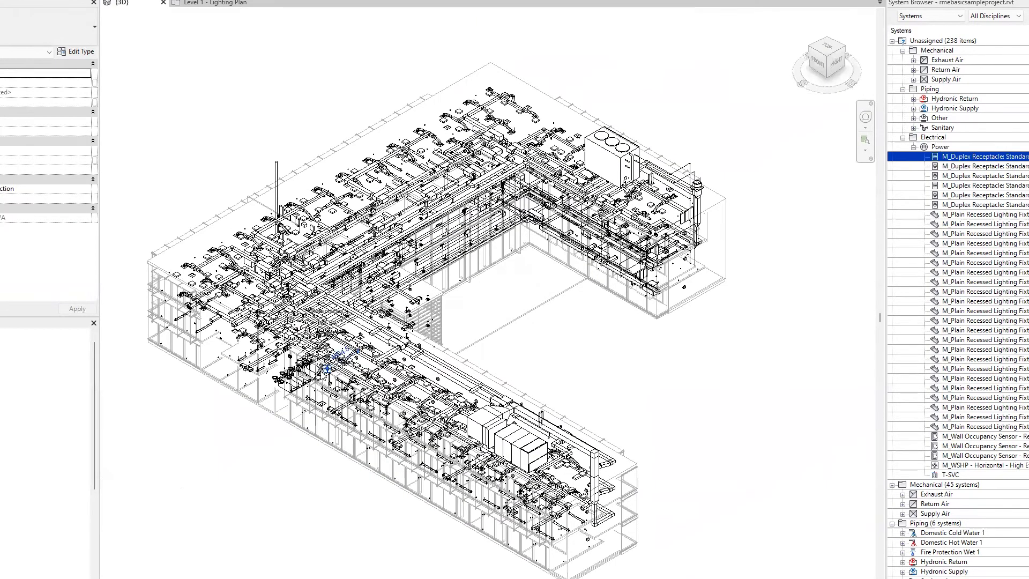
scroll(332, 368, up, 1)
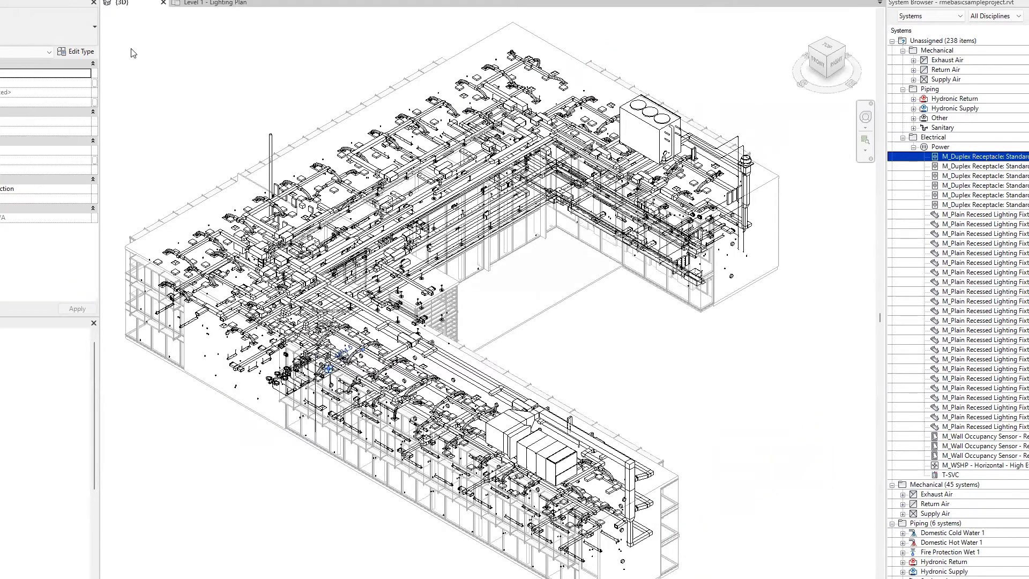
click(221, 5)
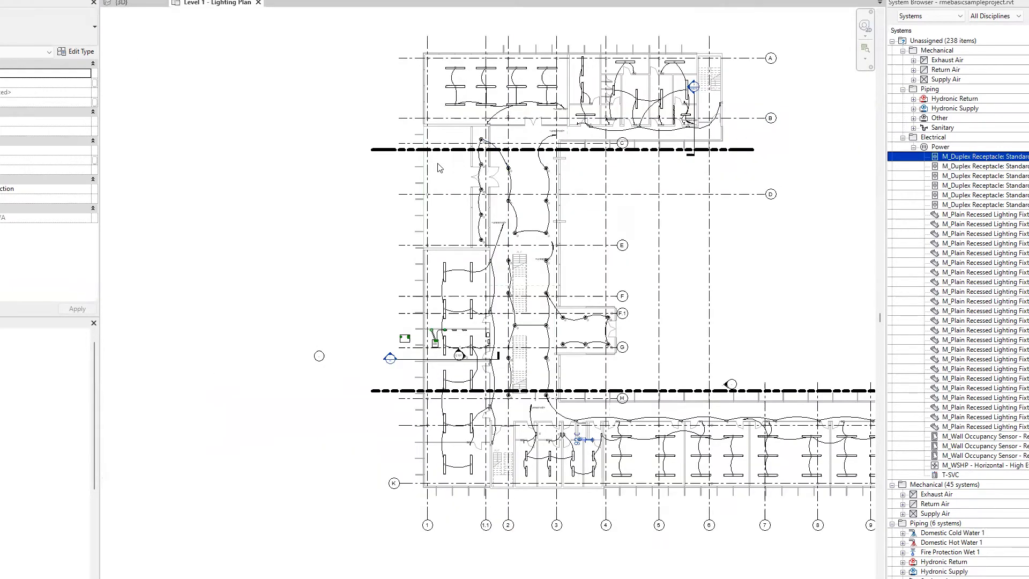
- Pan to grid J and column 10, expand all systems, then collapse Electrical
middle_drag(414, 164, 256, 164)
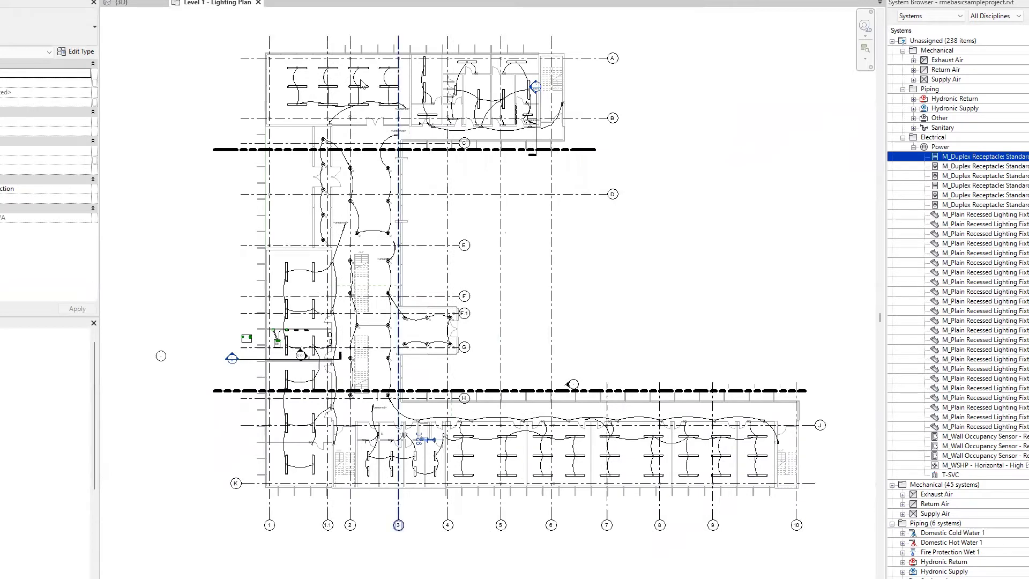
click(304, 88)
click(944, 130)
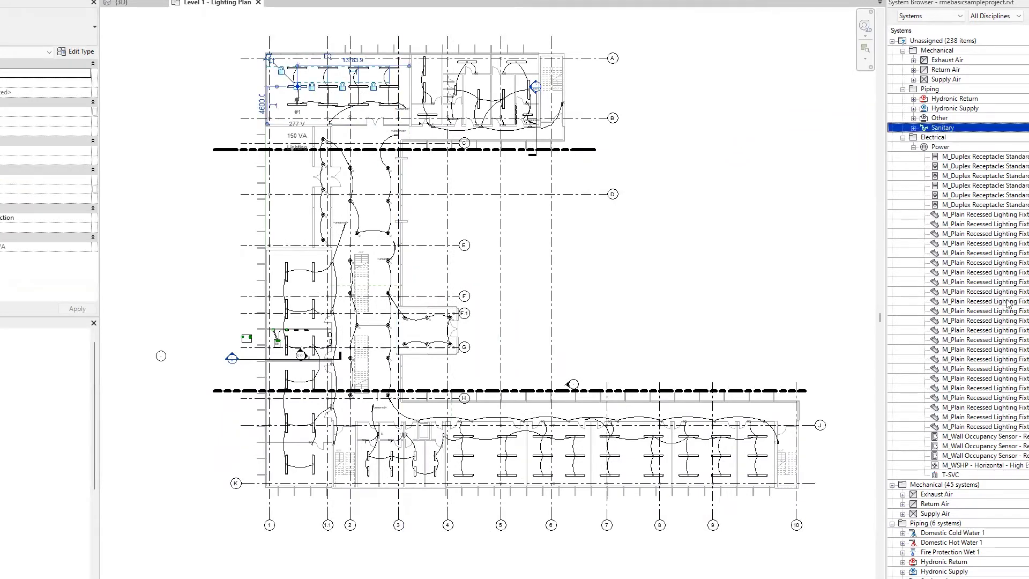
right_click(892, 43)
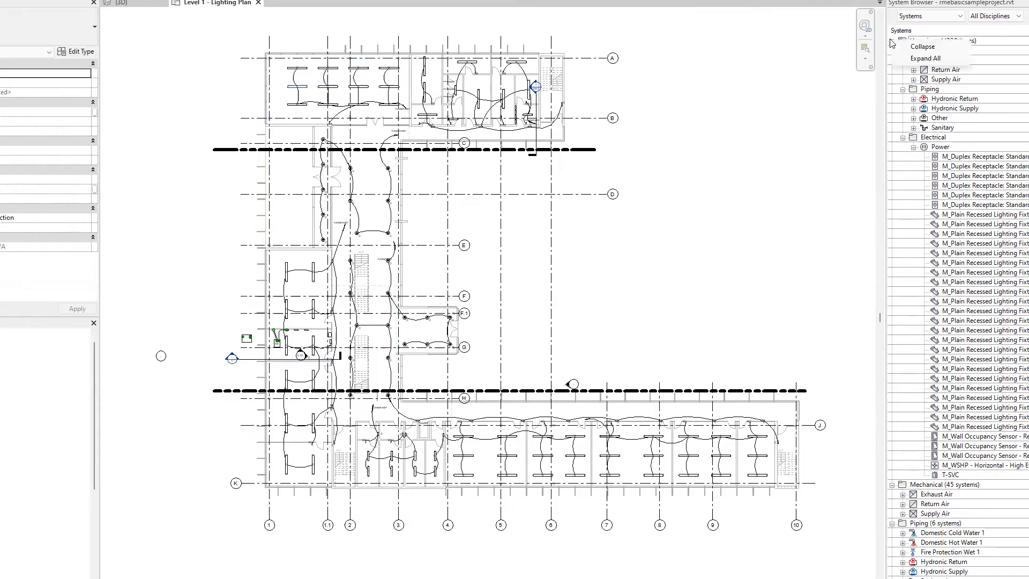
click(922, 58)
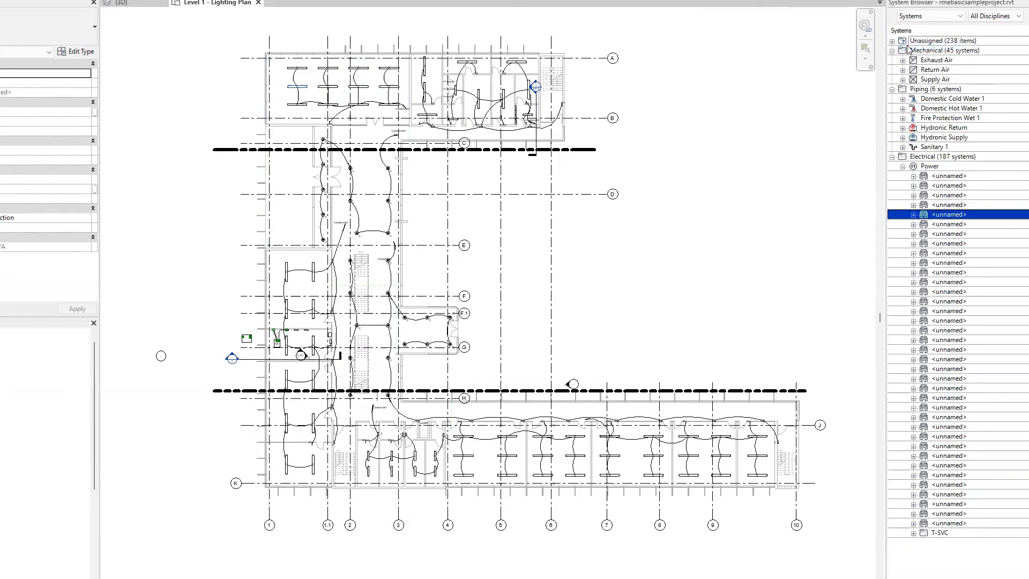
click(889, 158)
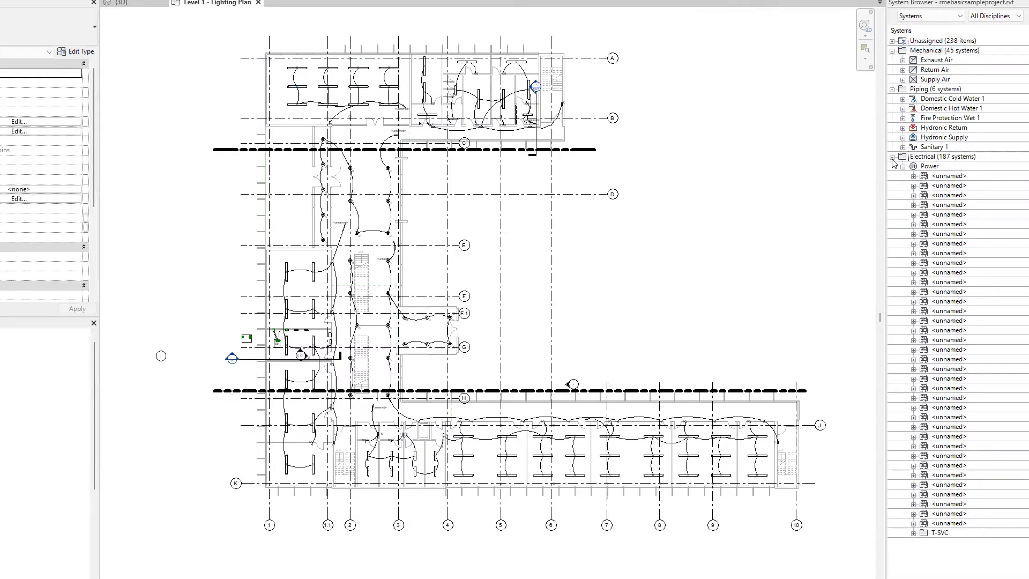
click(892, 157)
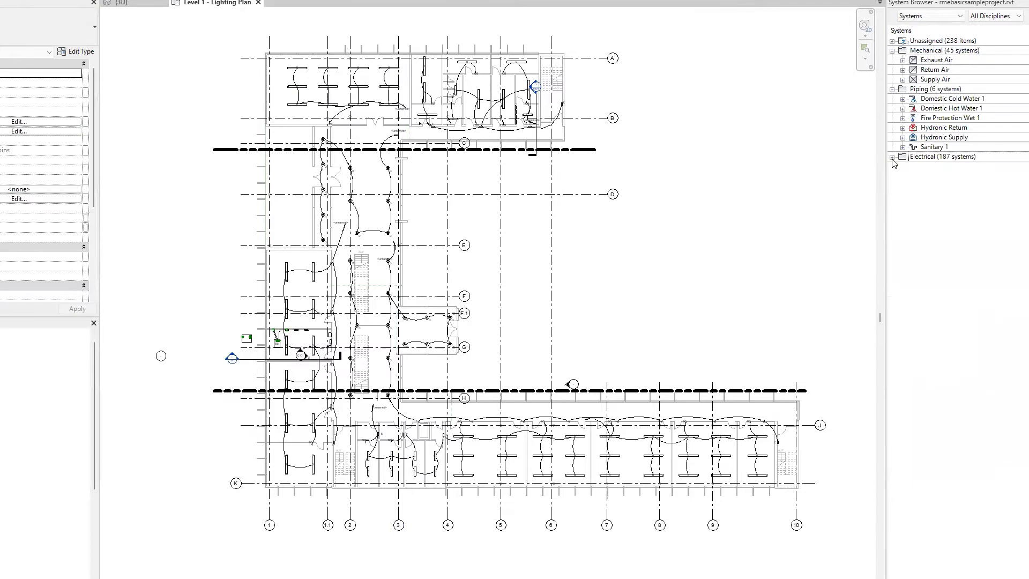
- Select top-left room fixtures and expand Electrical's T-SVC and circuit 1 down to SWB
click(292, 103)
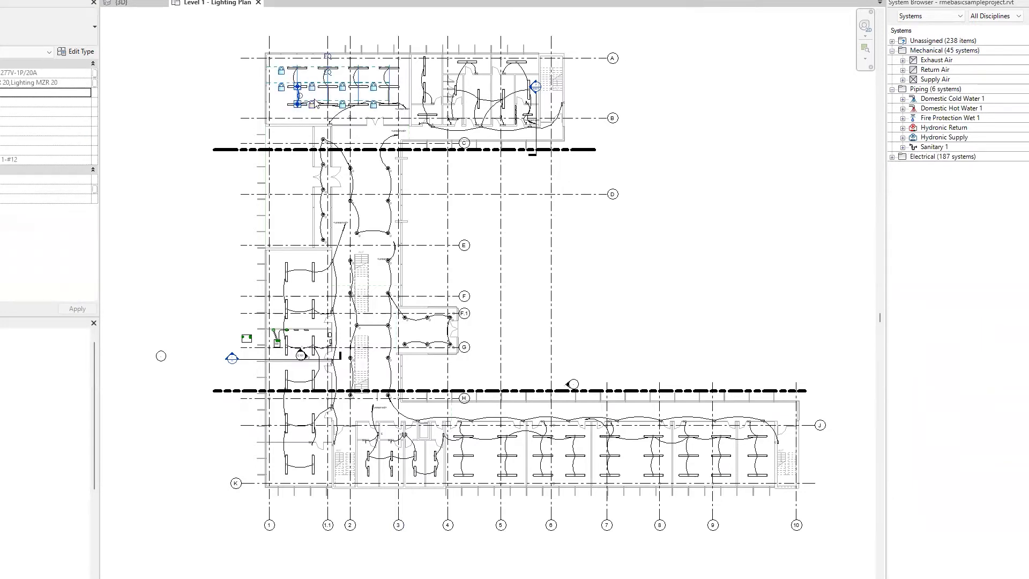
scroll(294, 95, up, 1)
scroll(294, 95, up, 1)
click(291, 89)
click(292, 90)
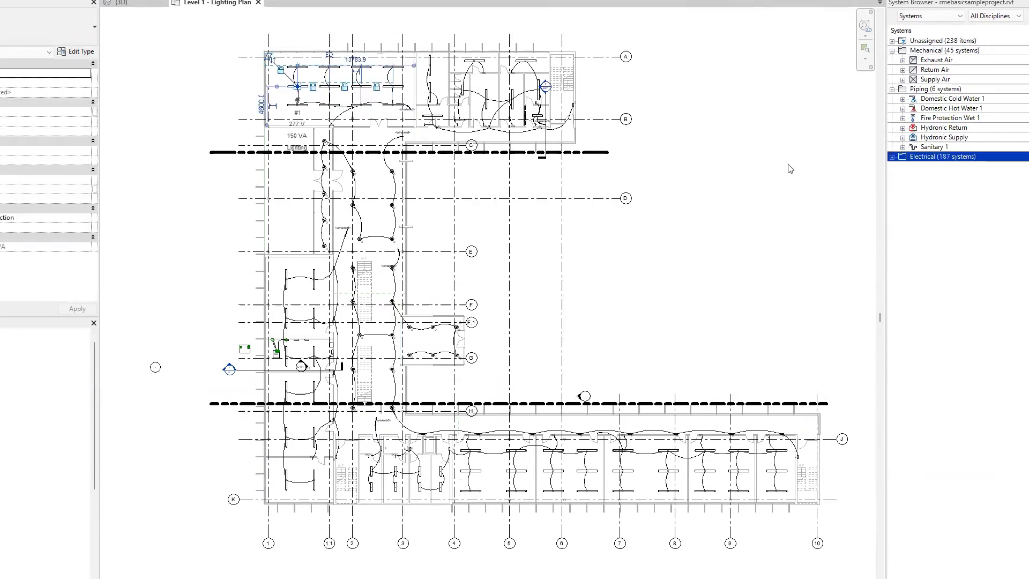
click(891, 156)
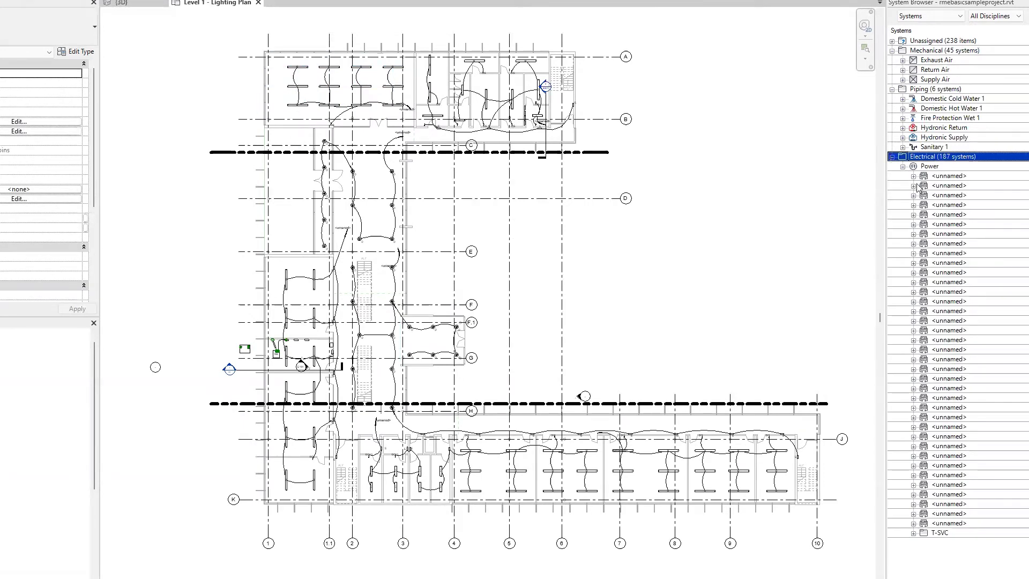
click(916, 535)
click(914, 534)
click(924, 544)
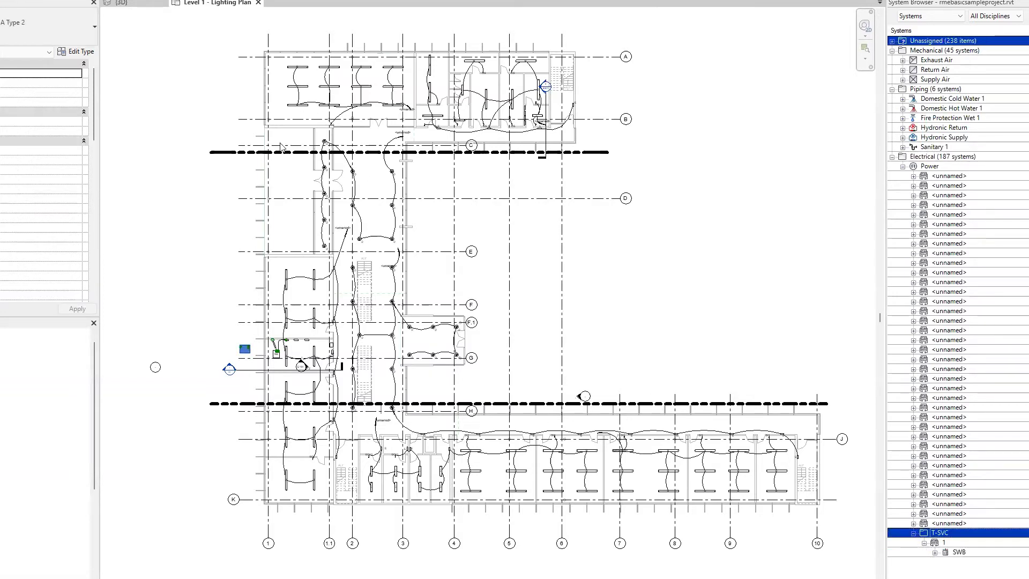
- Select lighting circuit #1, then collapse Mechanical, Piping and Electrical groups
click(304, 89)
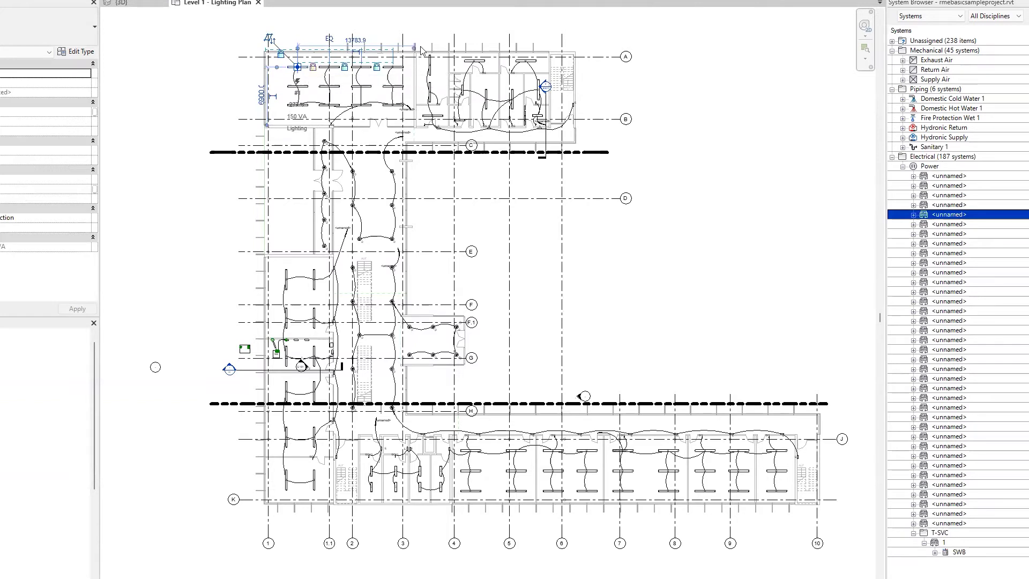
click(898, 160)
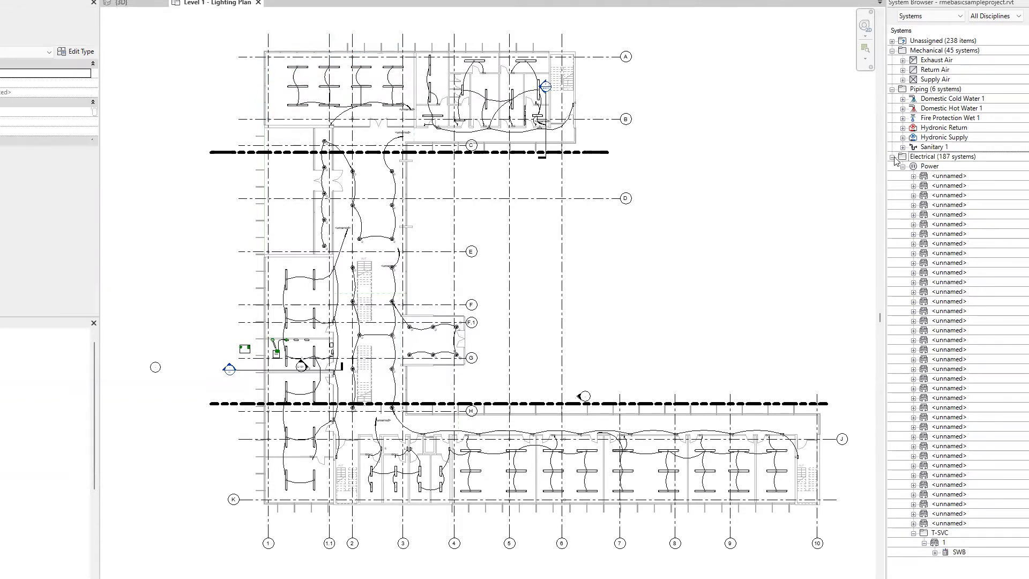
click(893, 51)
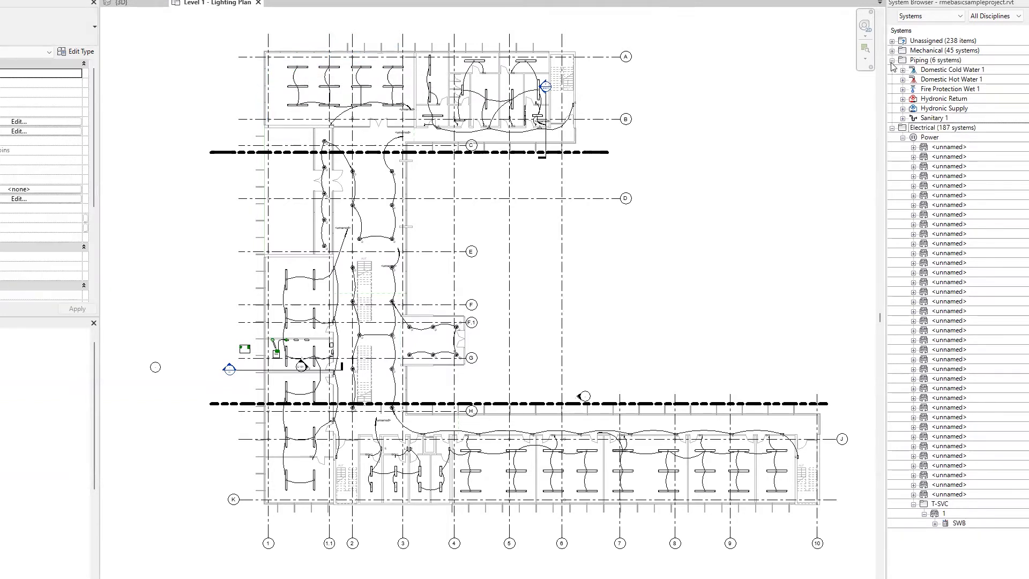
click(892, 60)
click(893, 72)
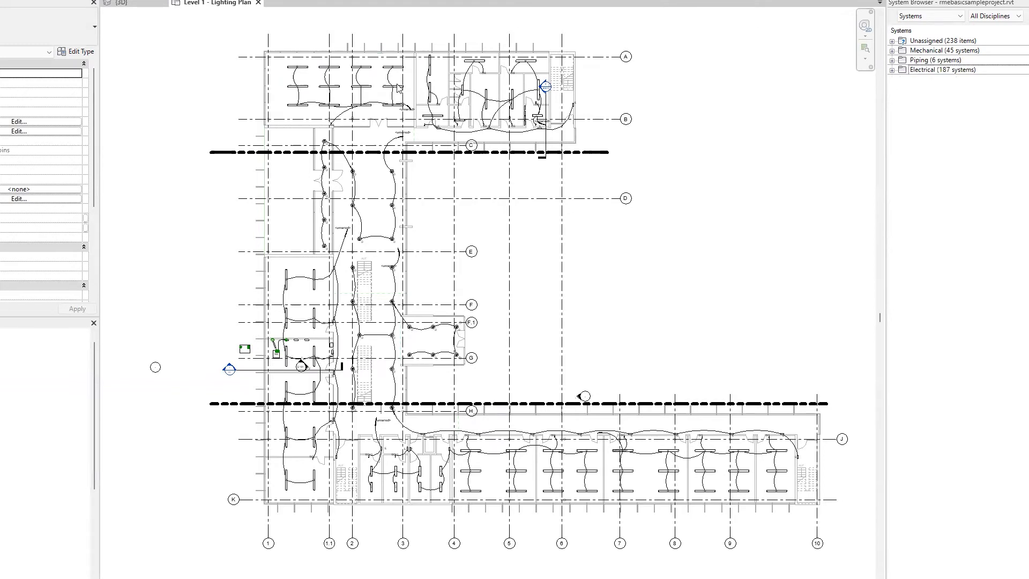
- Select the top-left room's lighting circuit and list its pendant fixtures under Electrical
click(306, 89)
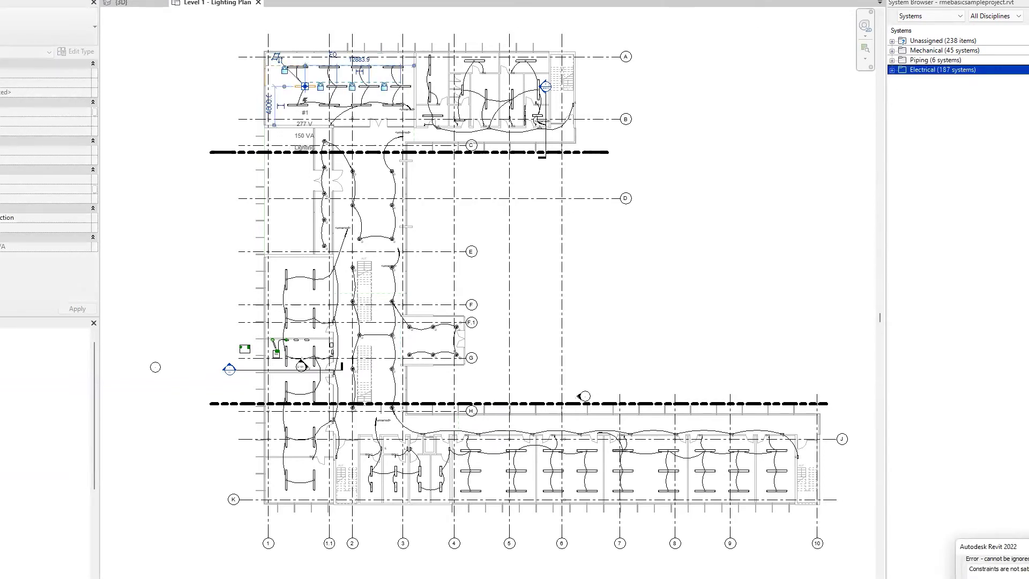
key(Escape)
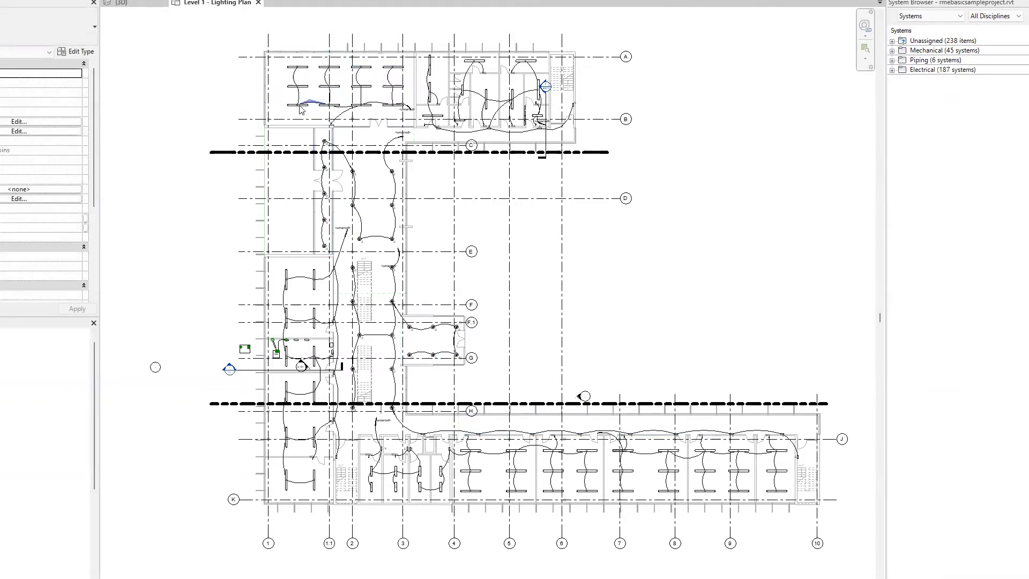
key(Tab)
click(300, 93)
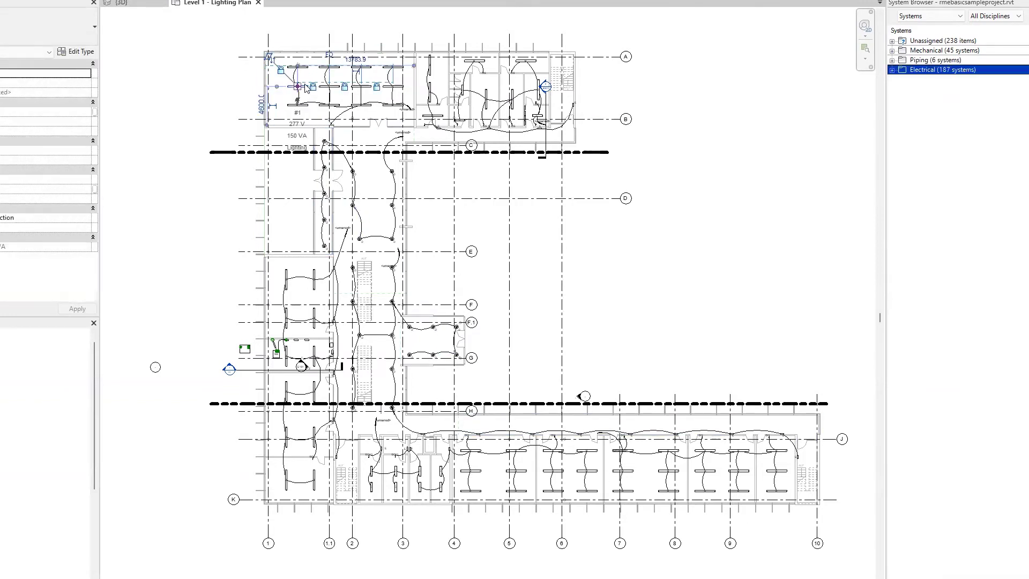
click(893, 70)
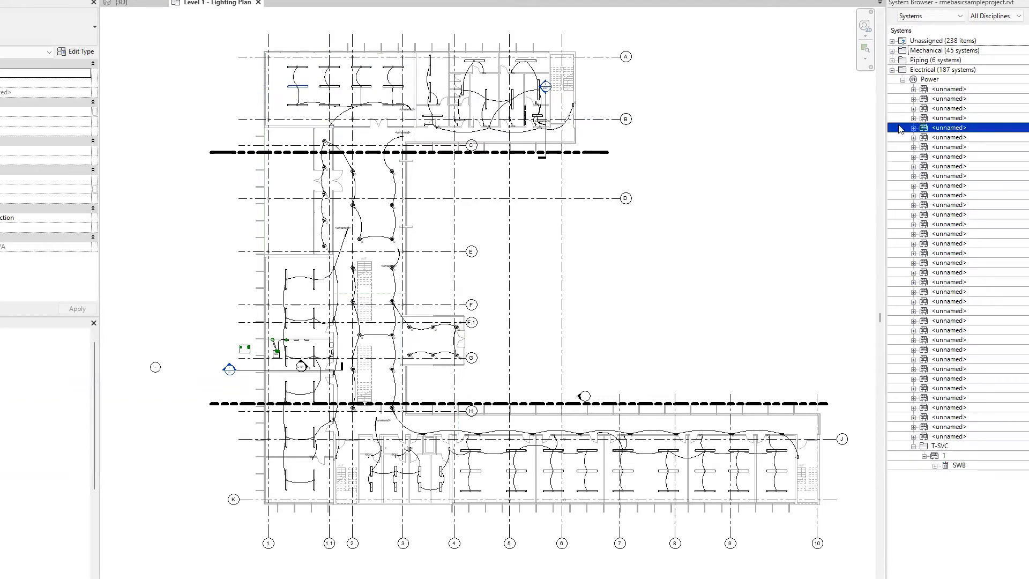
click(914, 127)
click(953, 186)
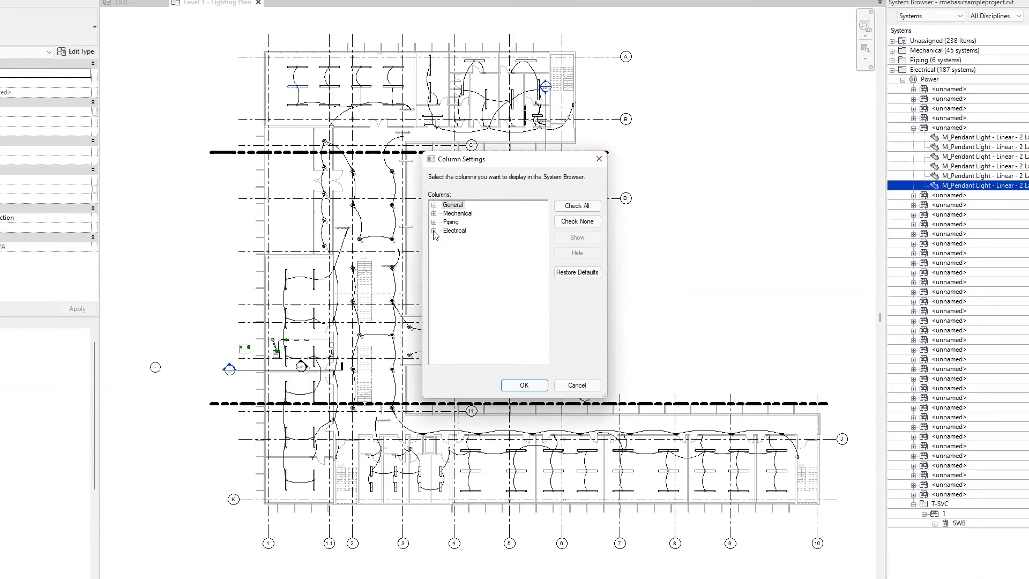
- Enable Distribution System, Load Classification, Number of Poles, Voltage Drop, Length and System Type columns
click(434, 231)
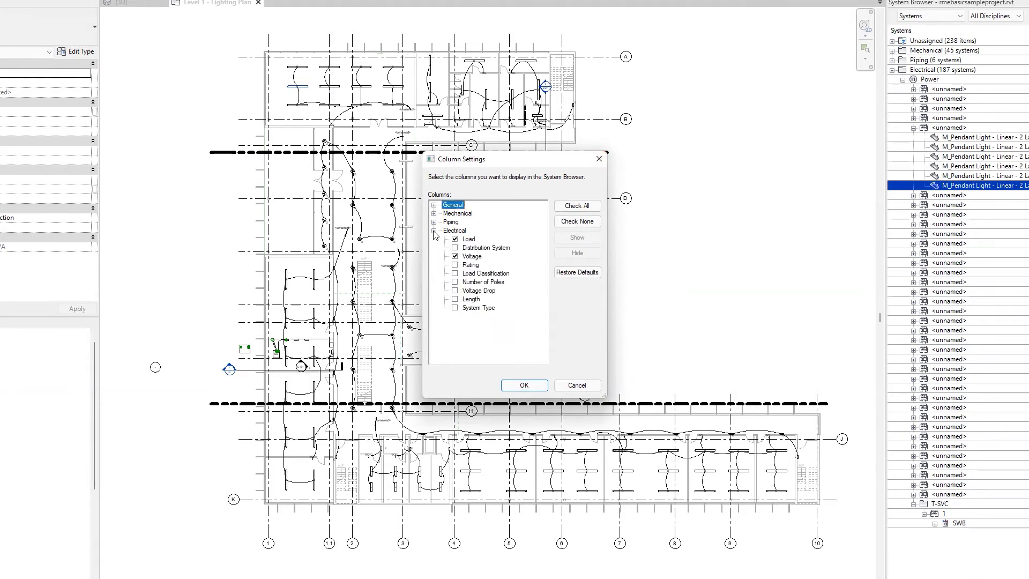
click(455, 248)
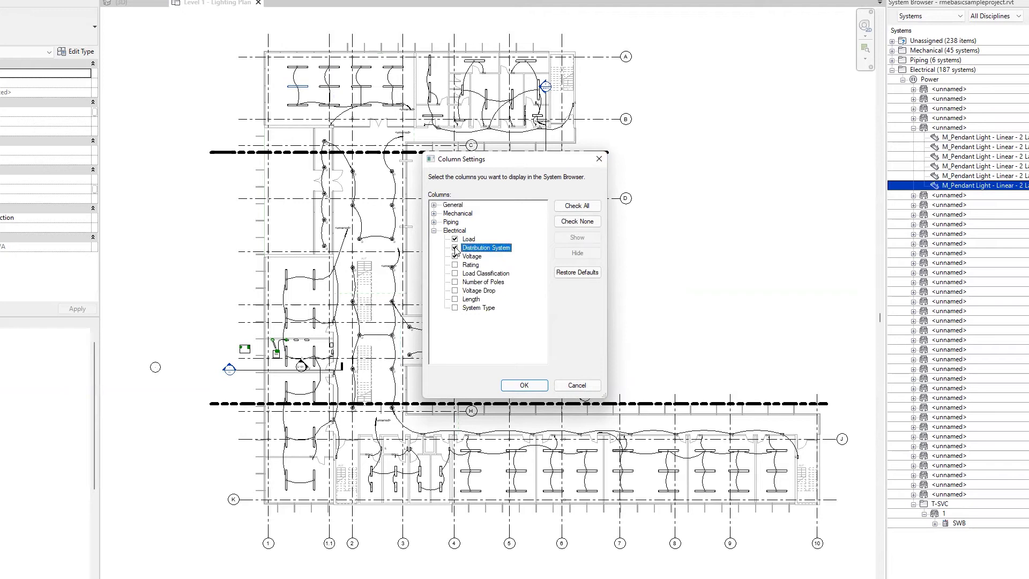
click(455, 274)
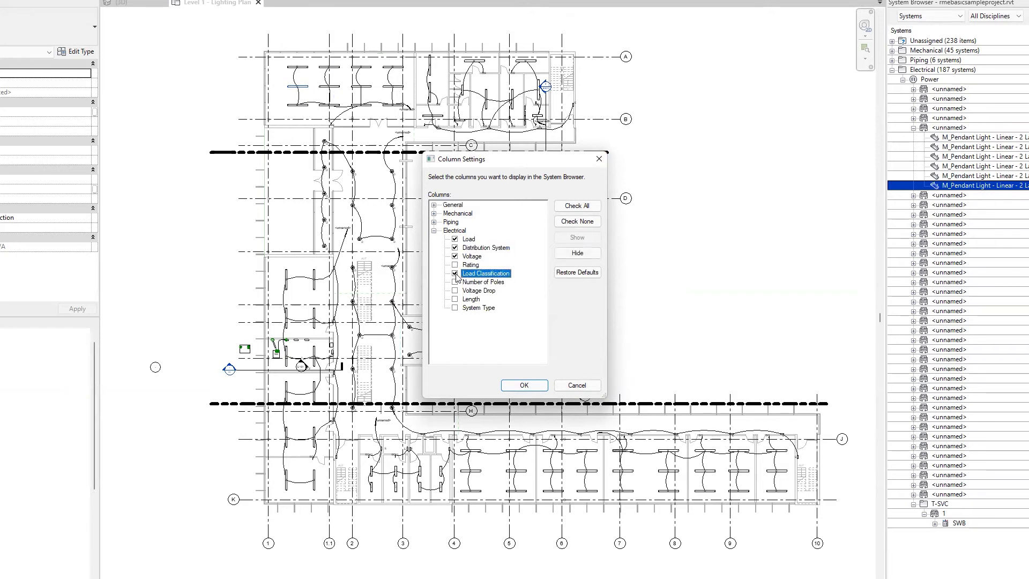
click(455, 282)
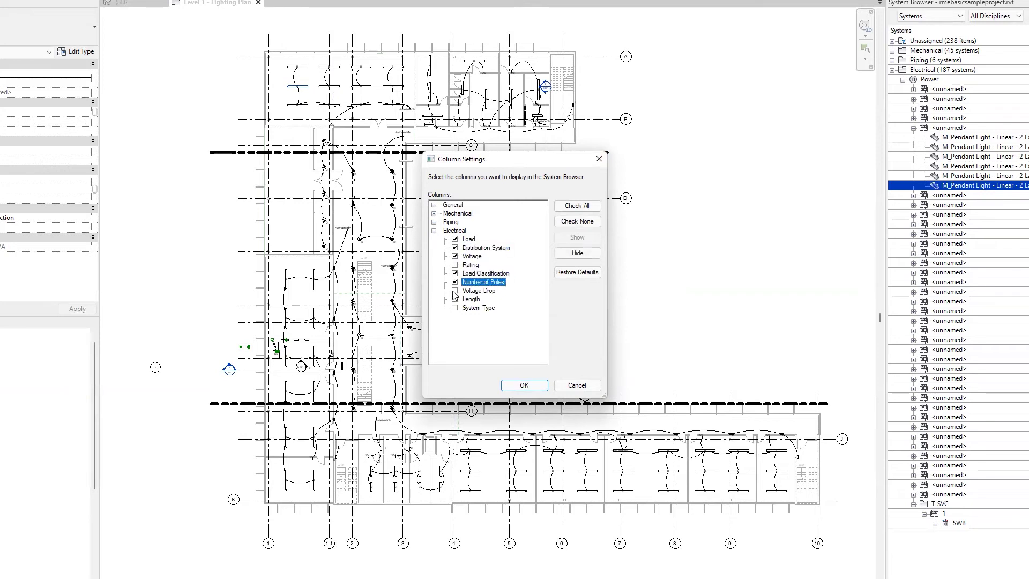
click(455, 290)
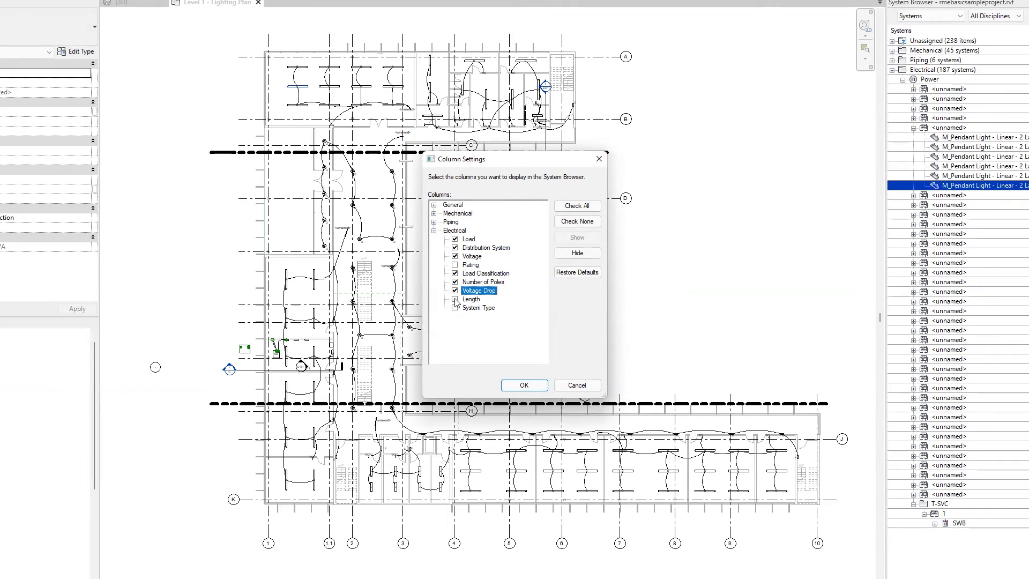
click(455, 299)
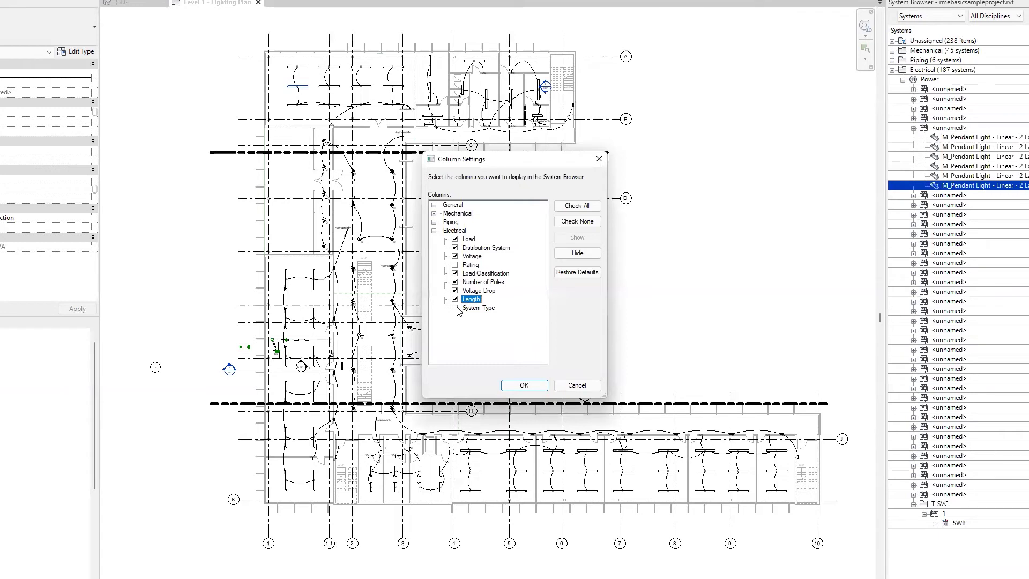
click(455, 307)
click(524, 385)
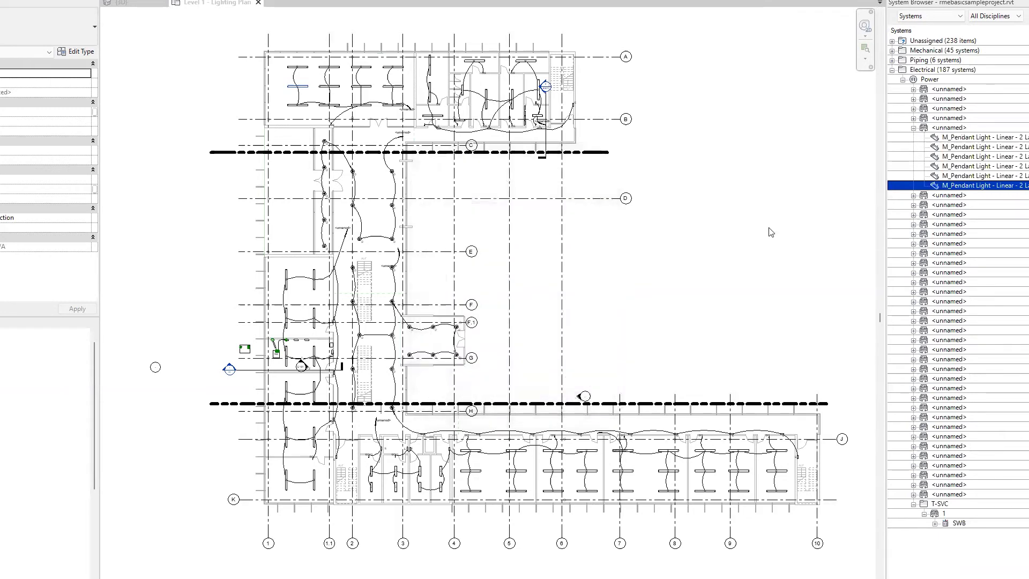
click(983, 186)
scroll(958, 279, right, 3)
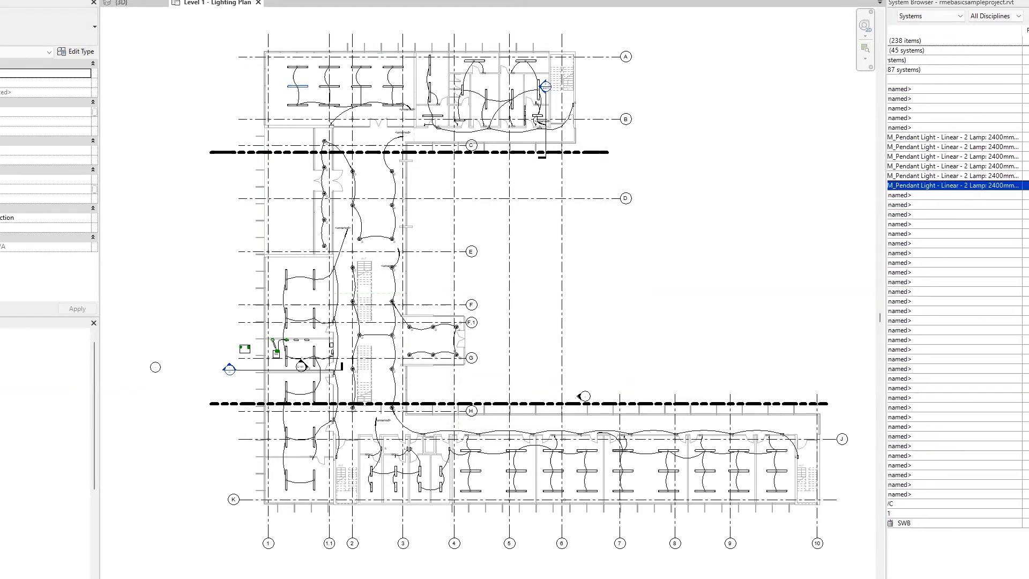
scroll(959, 279, right, 3)
scroll(958, 279, right, 2)
scroll(958, 279, right, 2)
scroll(958, 278, right, 2)
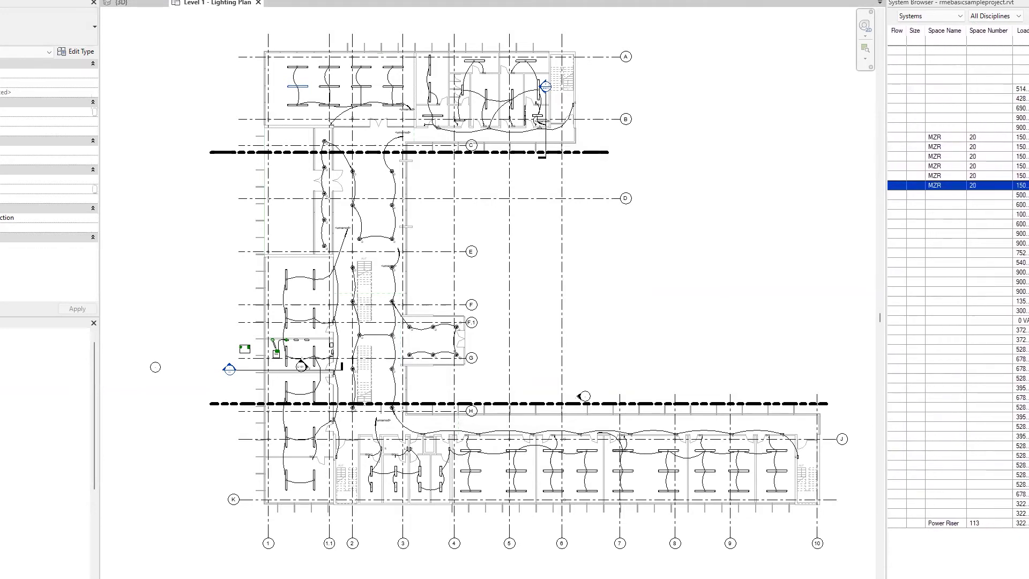
click(1021, 186)
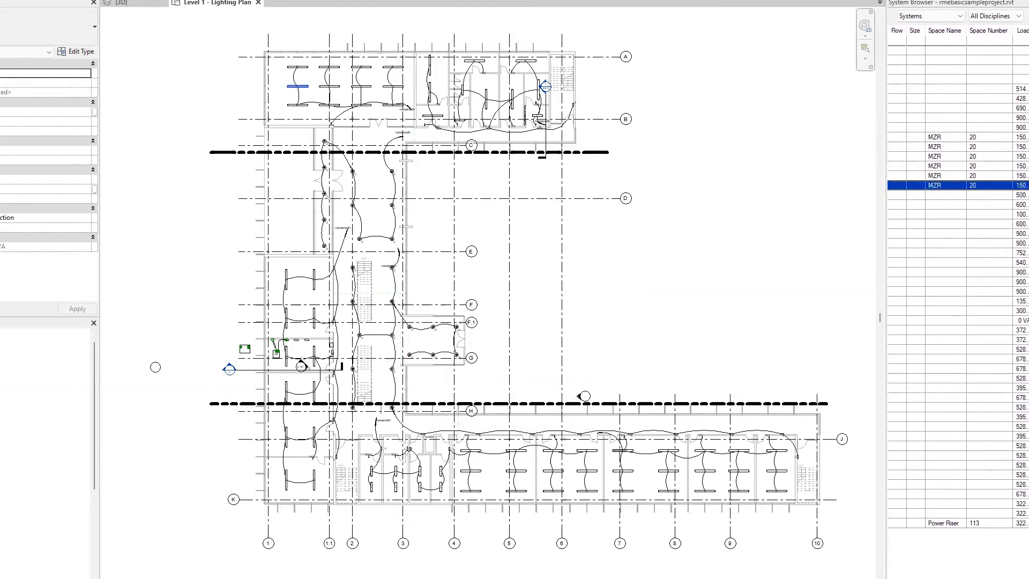
key(shift+Down)
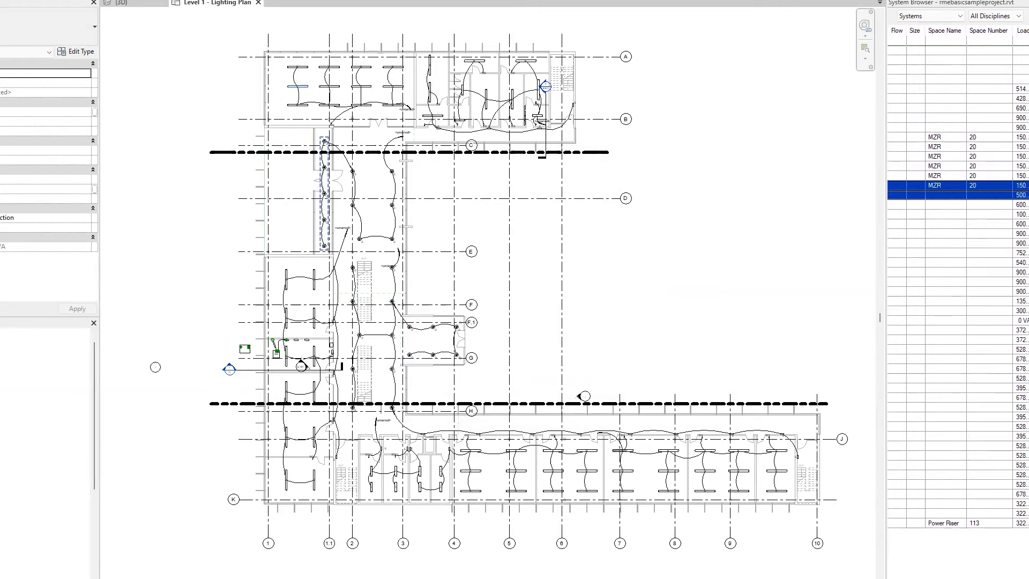
key(shift+Up)
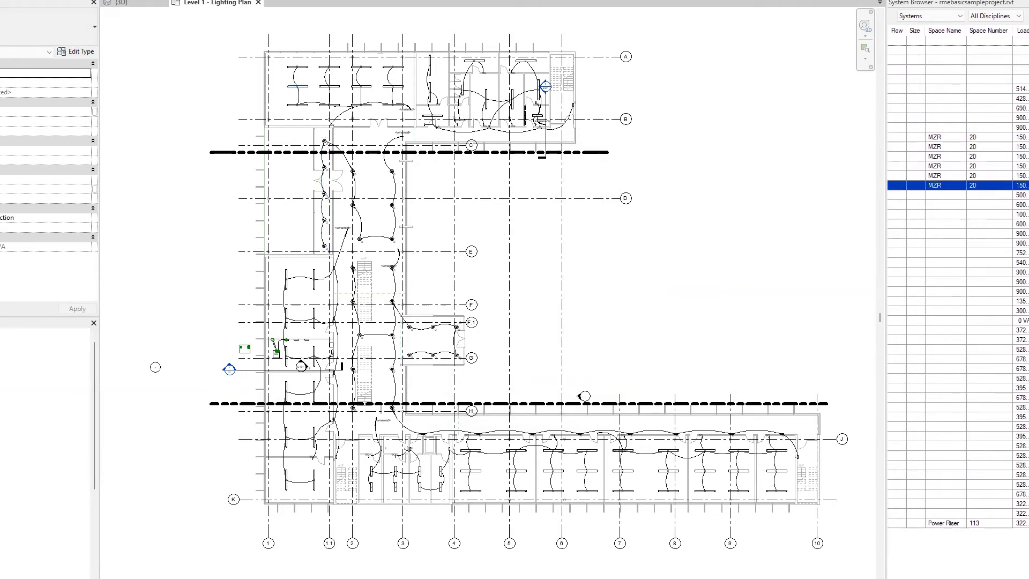
key(Right)
key(Right)
key(Right)
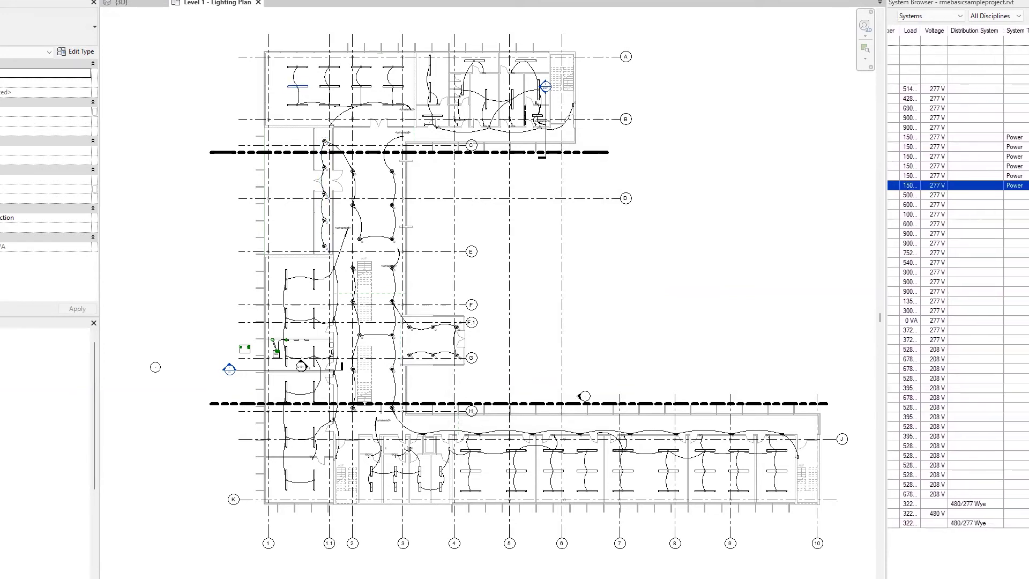
key(Right)
key(Right)
key(Right)
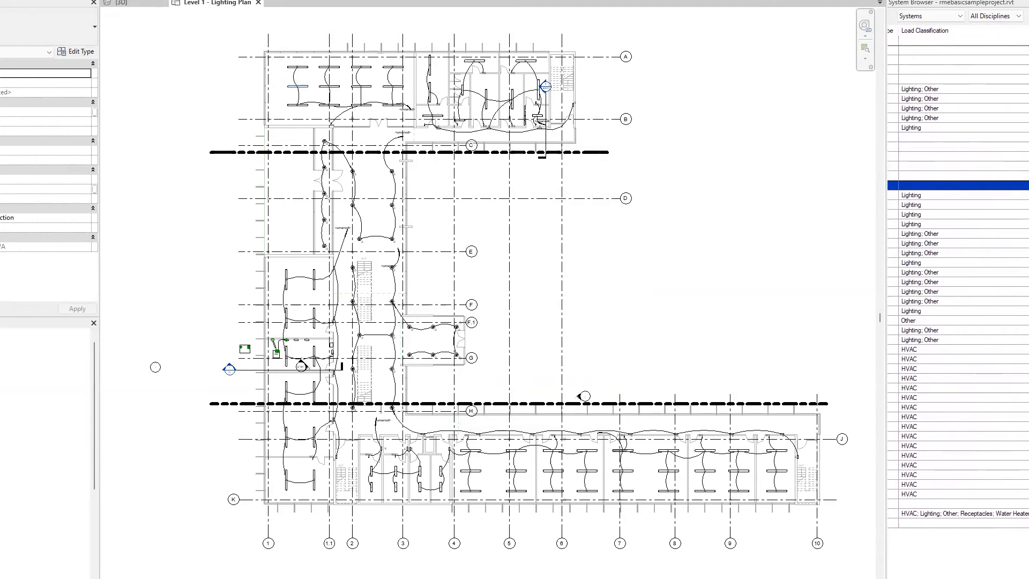
key(Left)
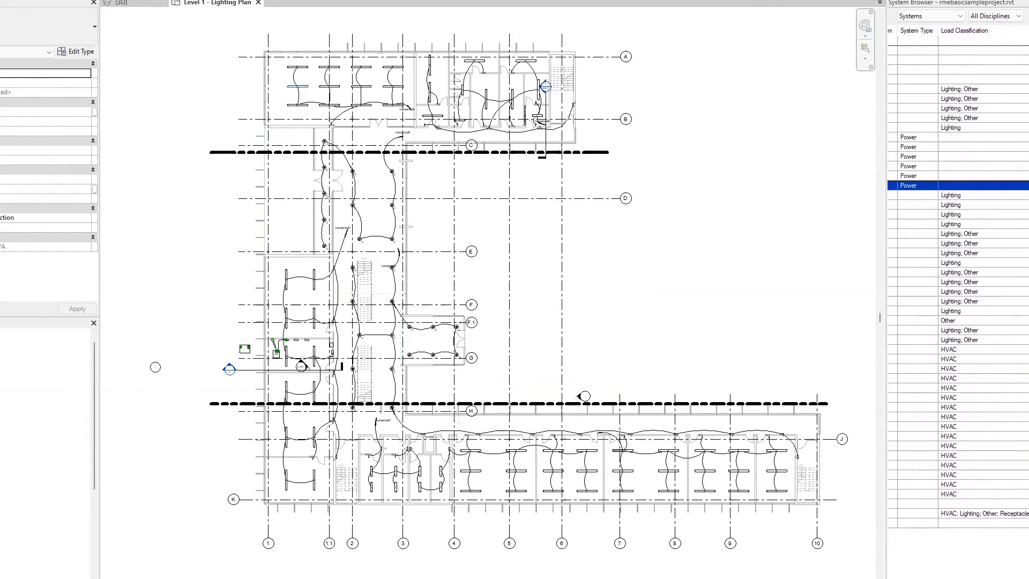
key(Left)
key(Right)
key(Right)
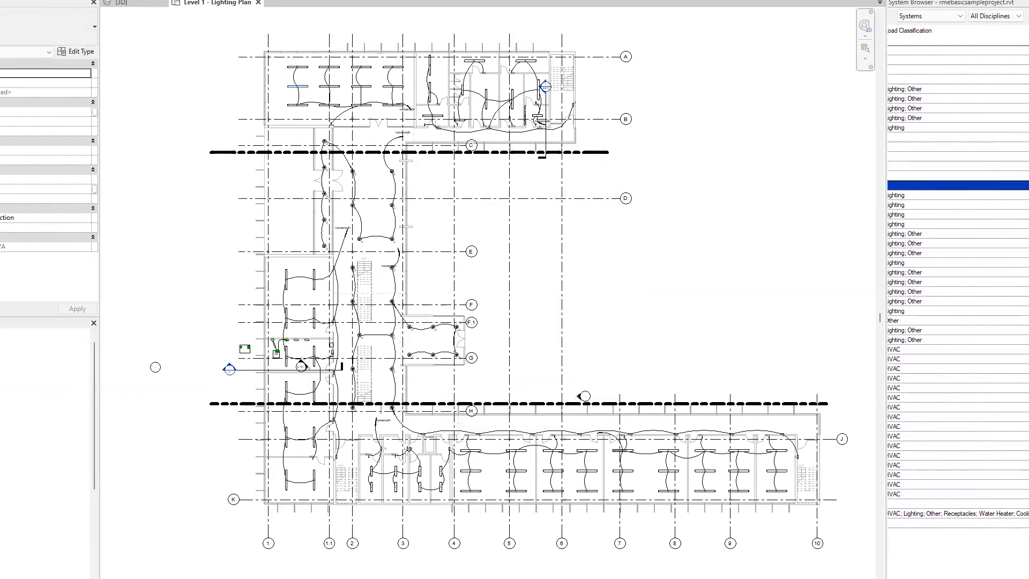
key(Left)
key(Left)
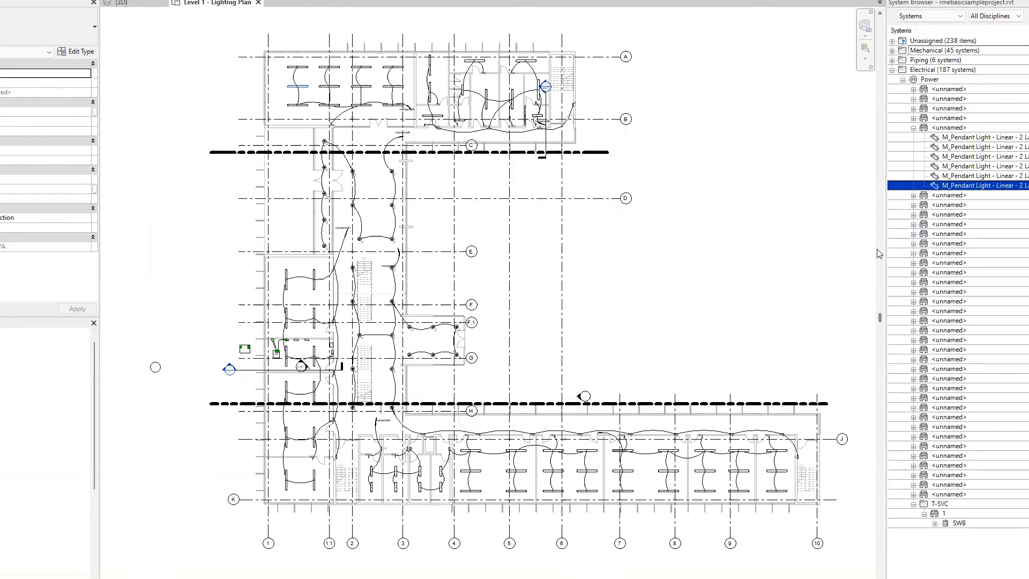
- Select an unnamed Electrical Power circuit to outline its extent in the plan
ctrl+click(968, 216)
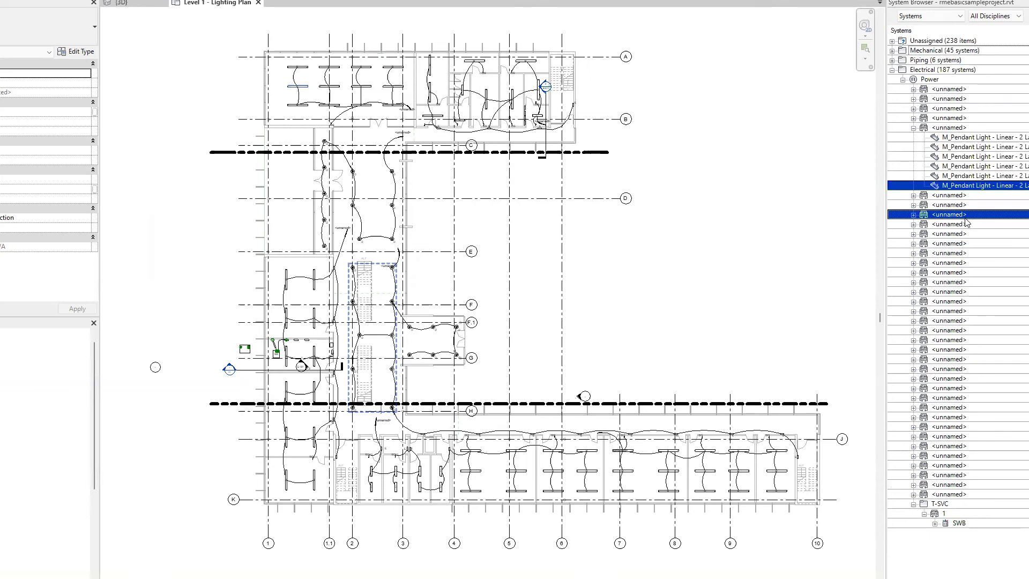
- Select the circuit's first pendant light, inspect its context menu, and reselect it
click(950, 138)
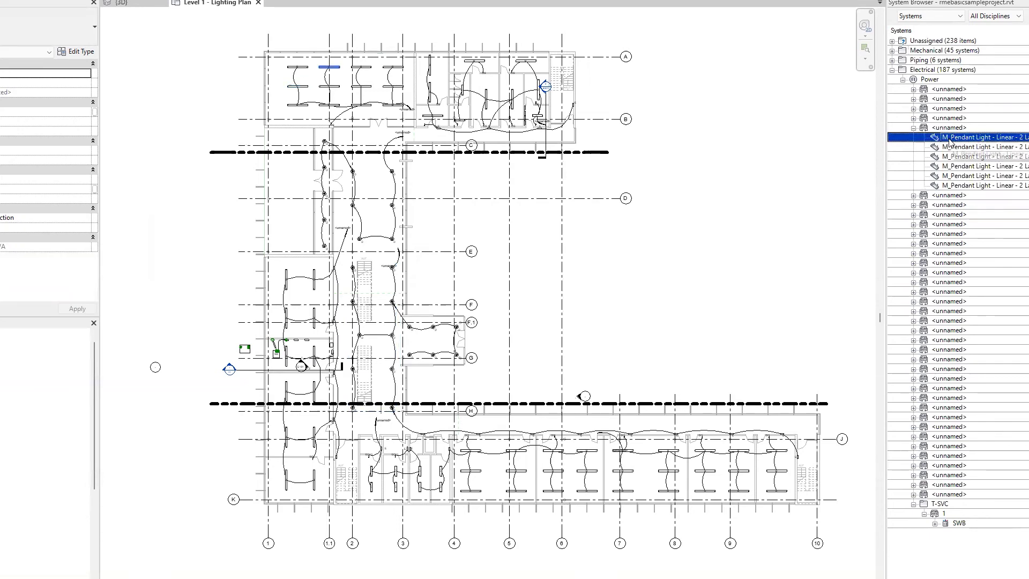
right_click(950, 140)
click(975, 174)
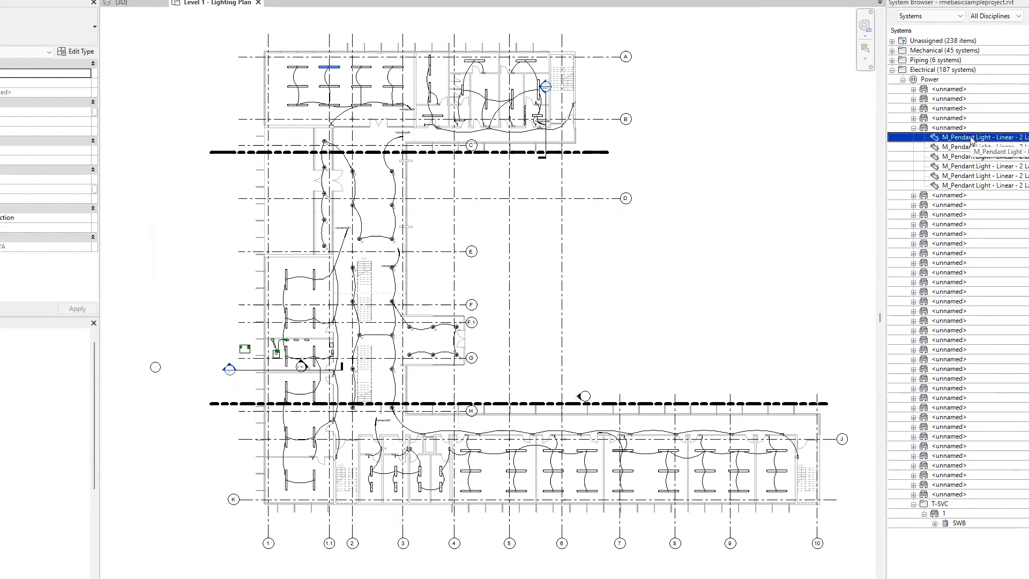
ctrl+click(949, 90)
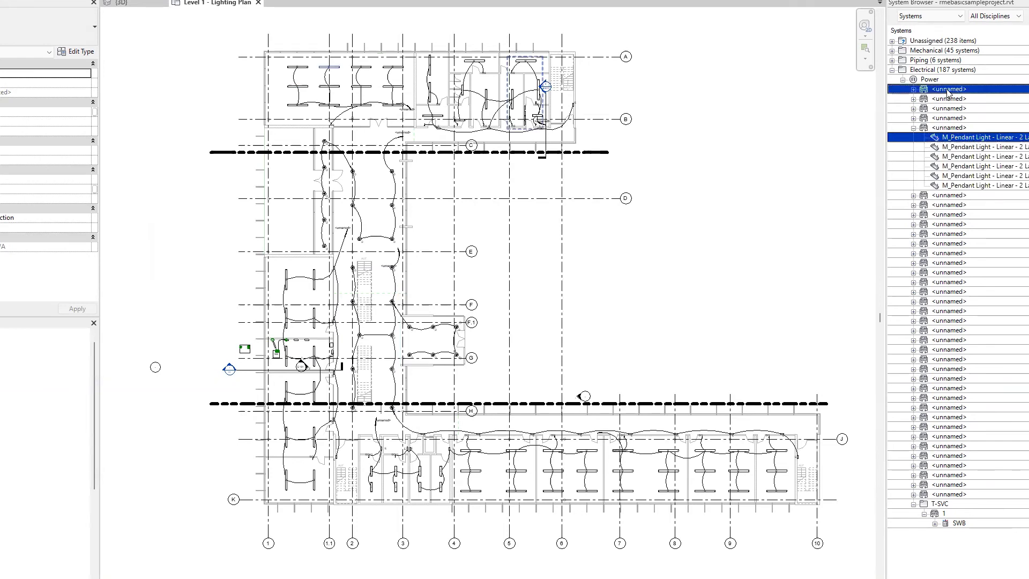
click(952, 127)
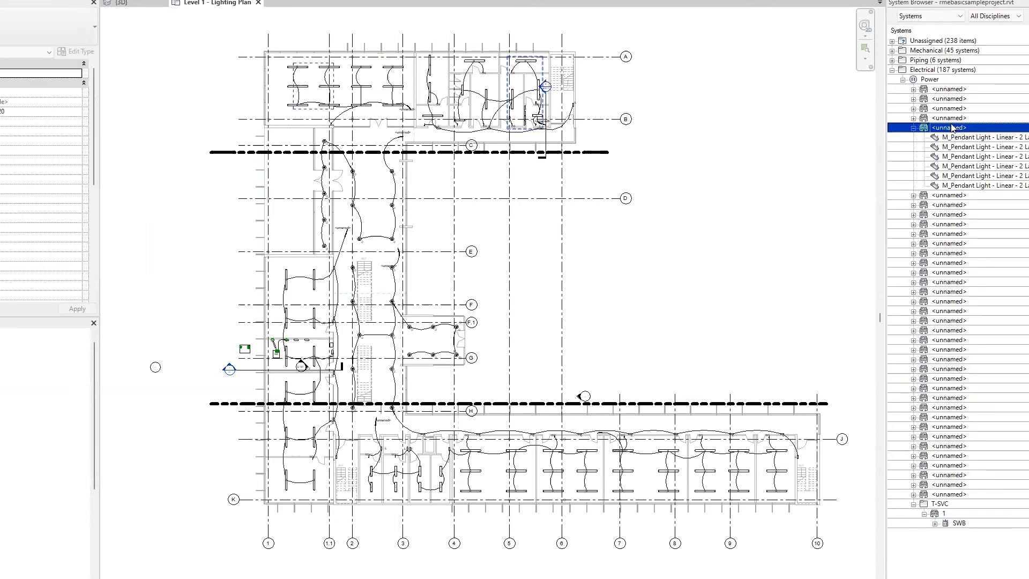
click(950, 137)
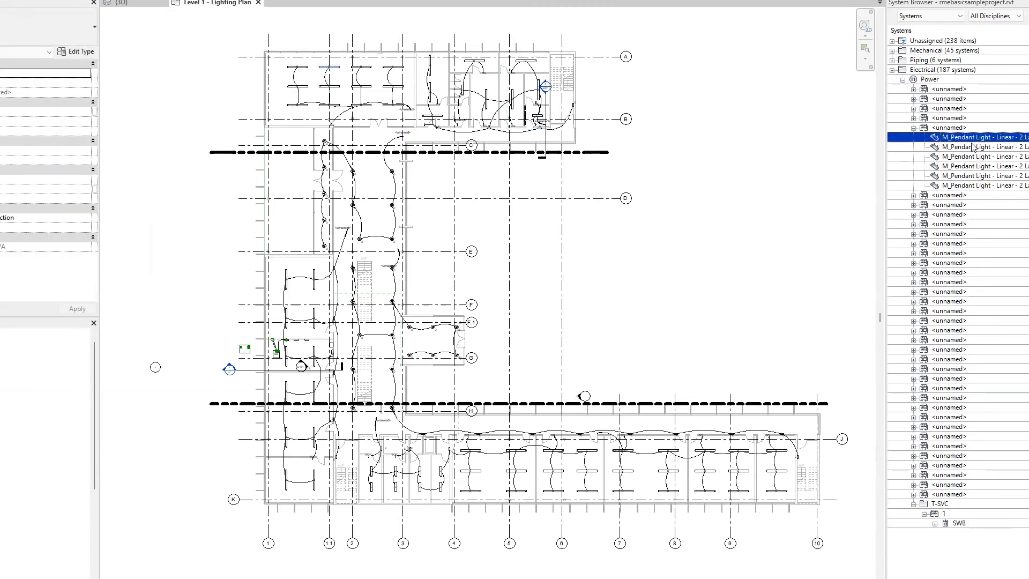
- Step through the second to sixth M_Pendant Light - Linear fixtures
ctrl+click(973, 147)
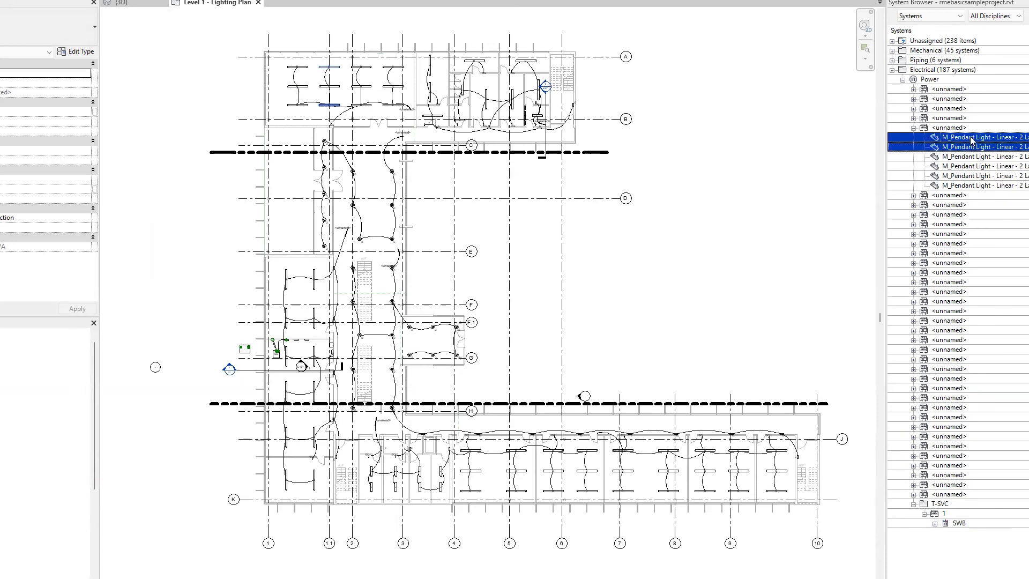
click(971, 138)
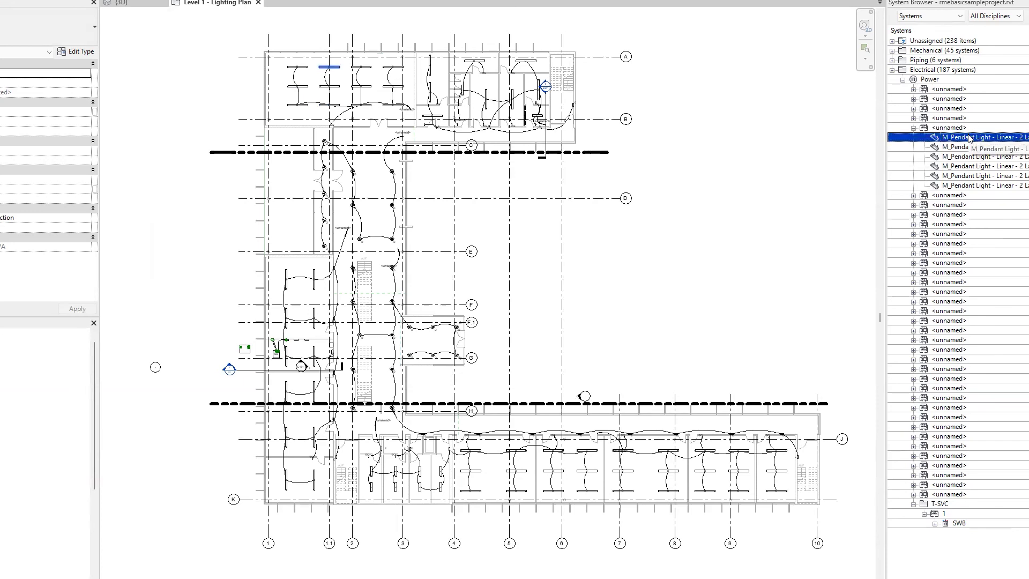
click(971, 147)
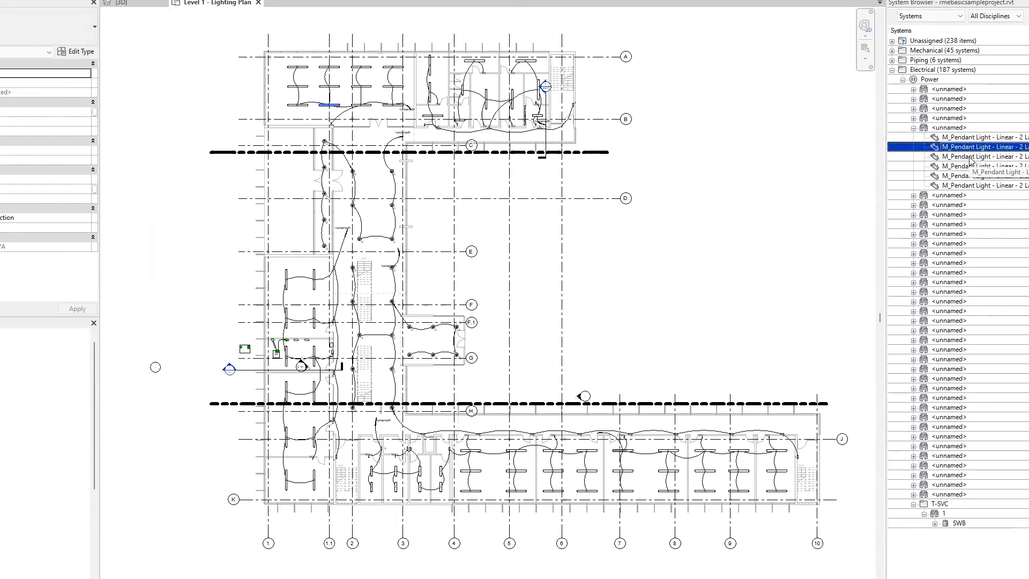
click(970, 158)
click(973, 166)
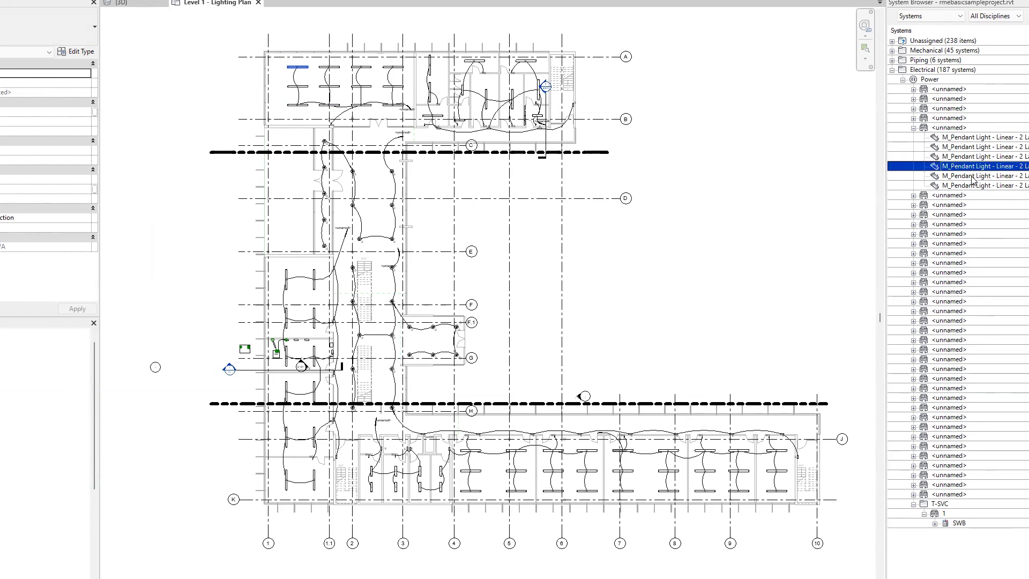
click(973, 177)
click(974, 186)
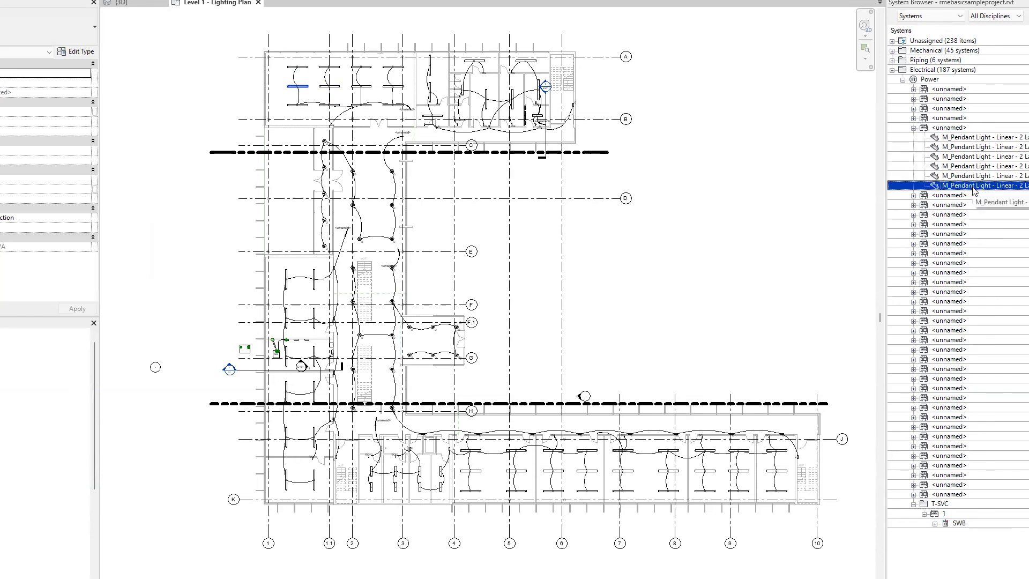